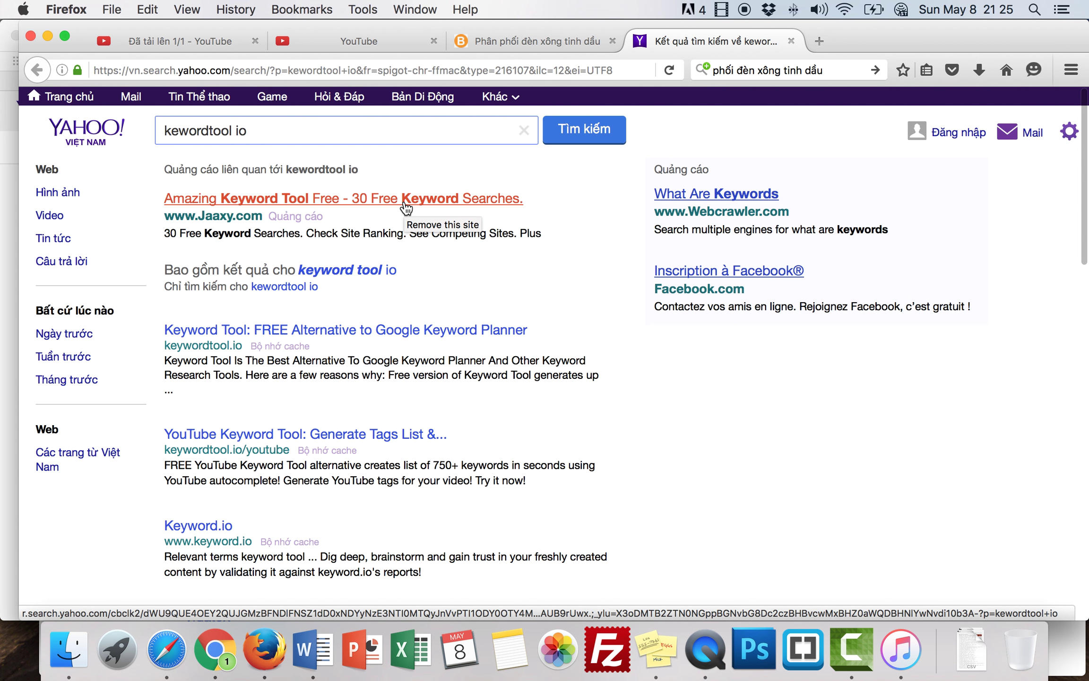
Open the keywordtool.io result in a new tab and close the Yahoo search results.
click(322, 329)
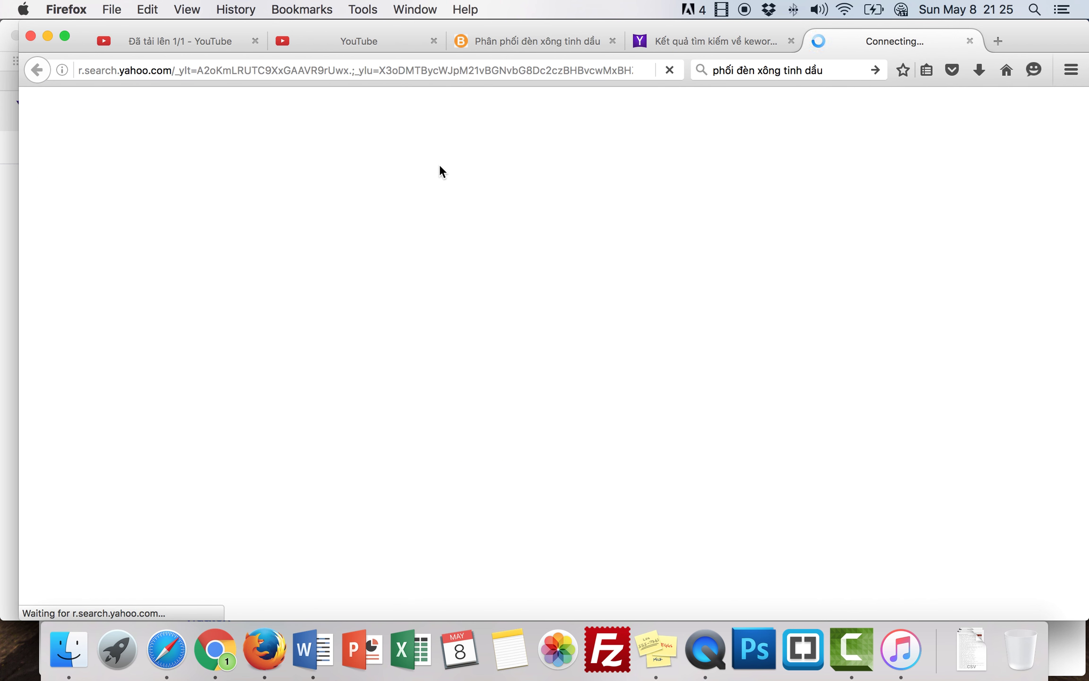
click(790, 41)
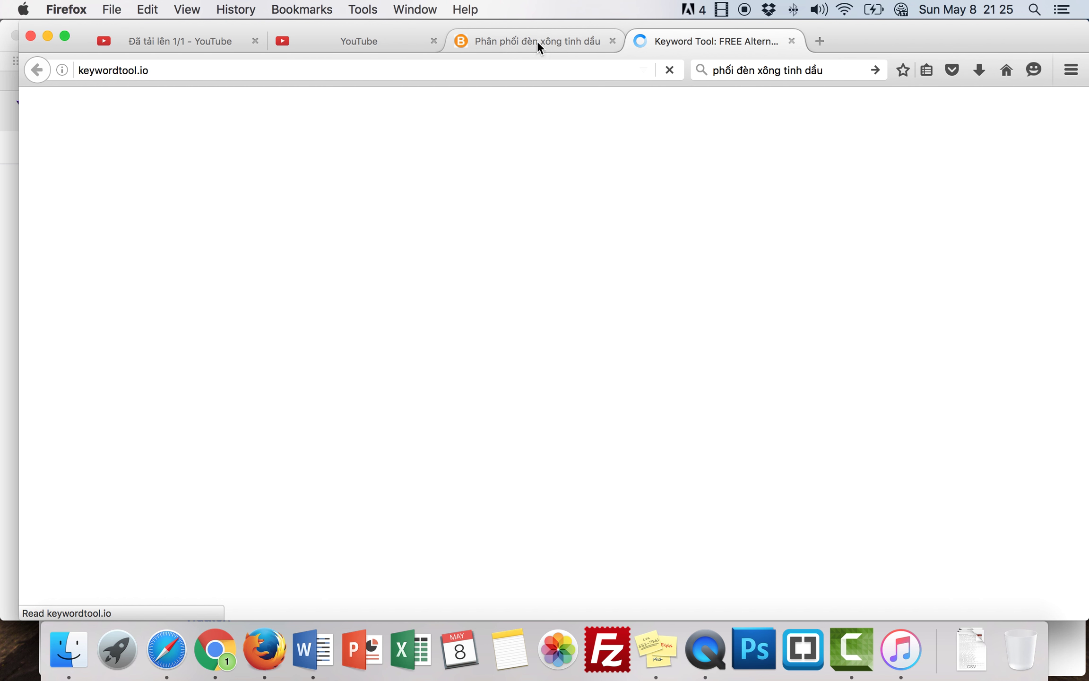
click(501, 38)
click(675, 36)
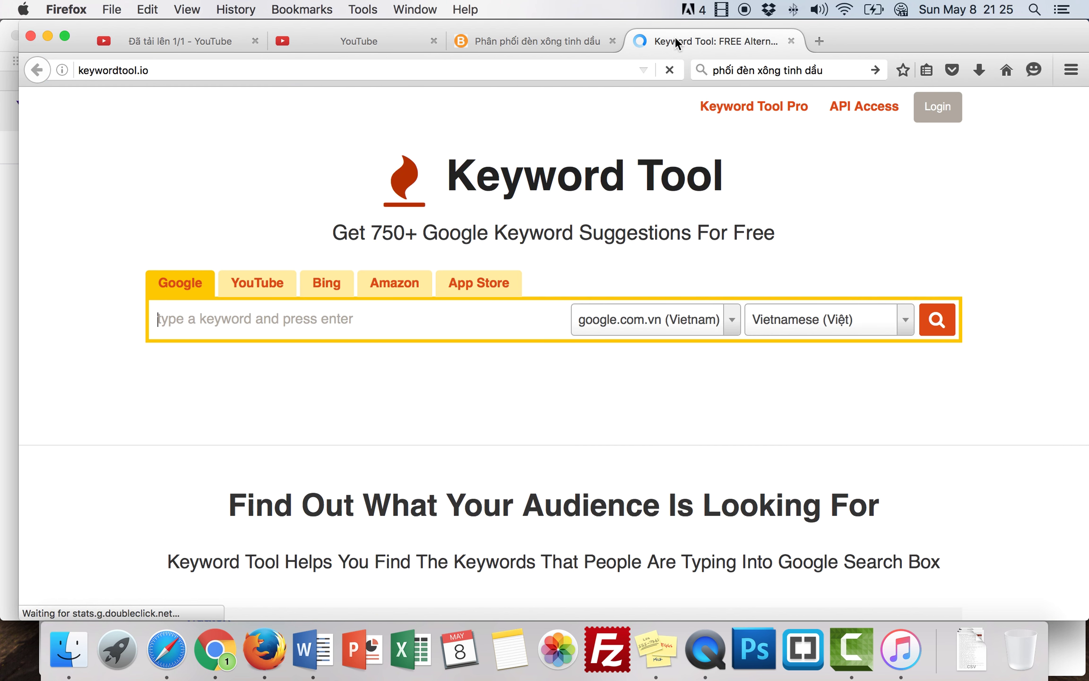
Review the playlist choices in the YouTube video's settings without changing the assigned playlist.
click(347, 40)
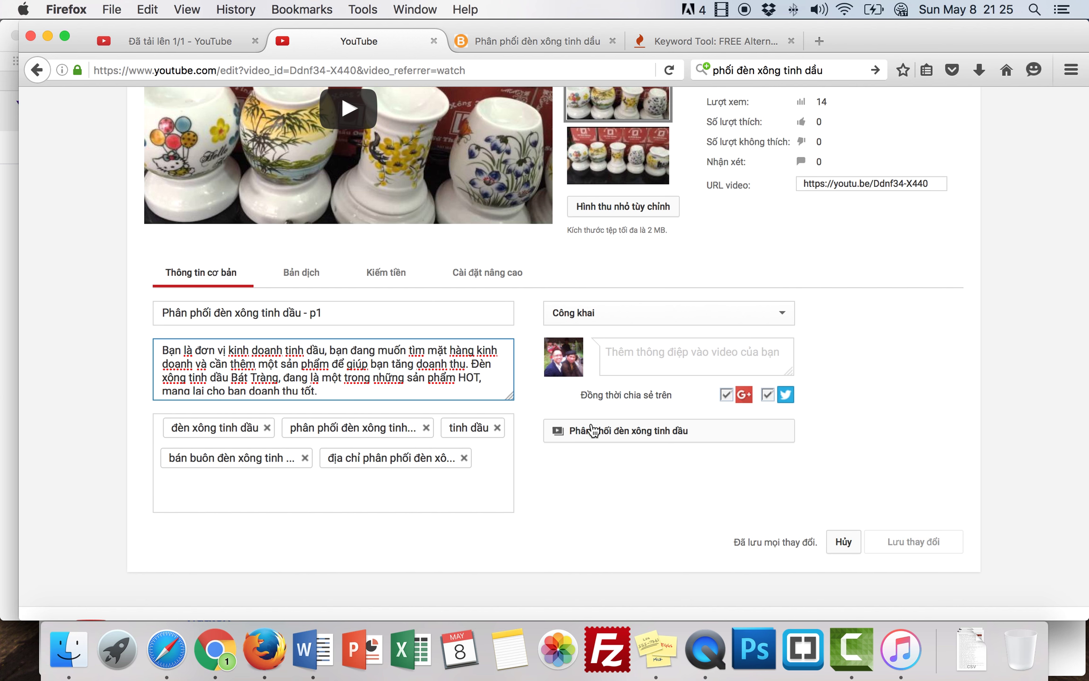
click(681, 447)
scroll(667, 331, down, 5)
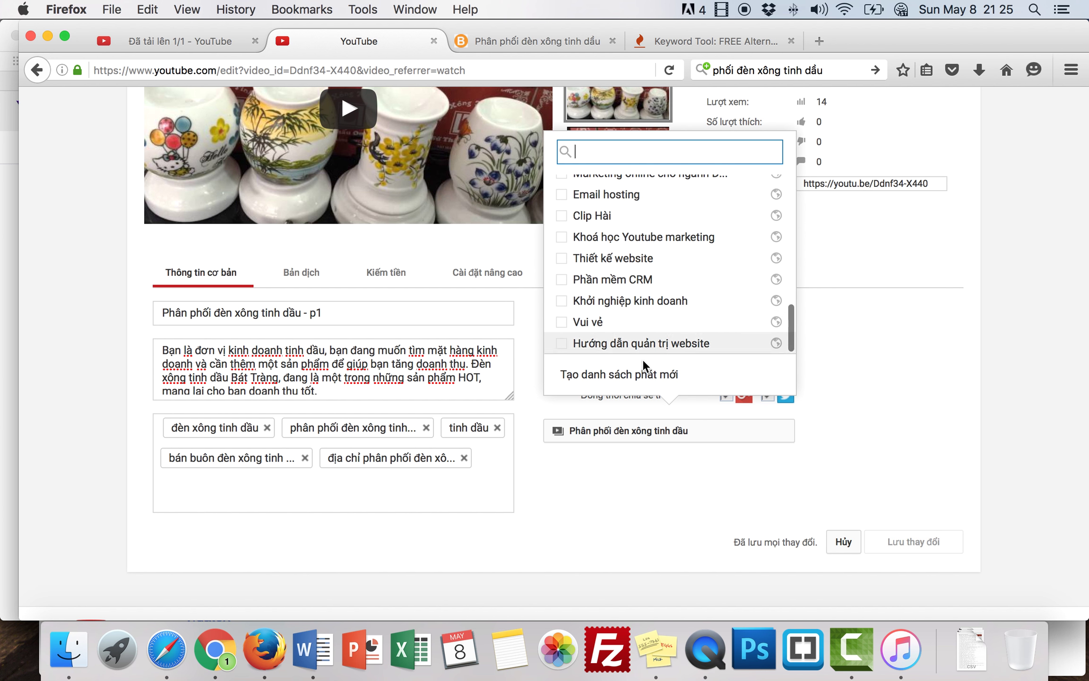
scroll(642, 359, down, 2)
click(651, 413)
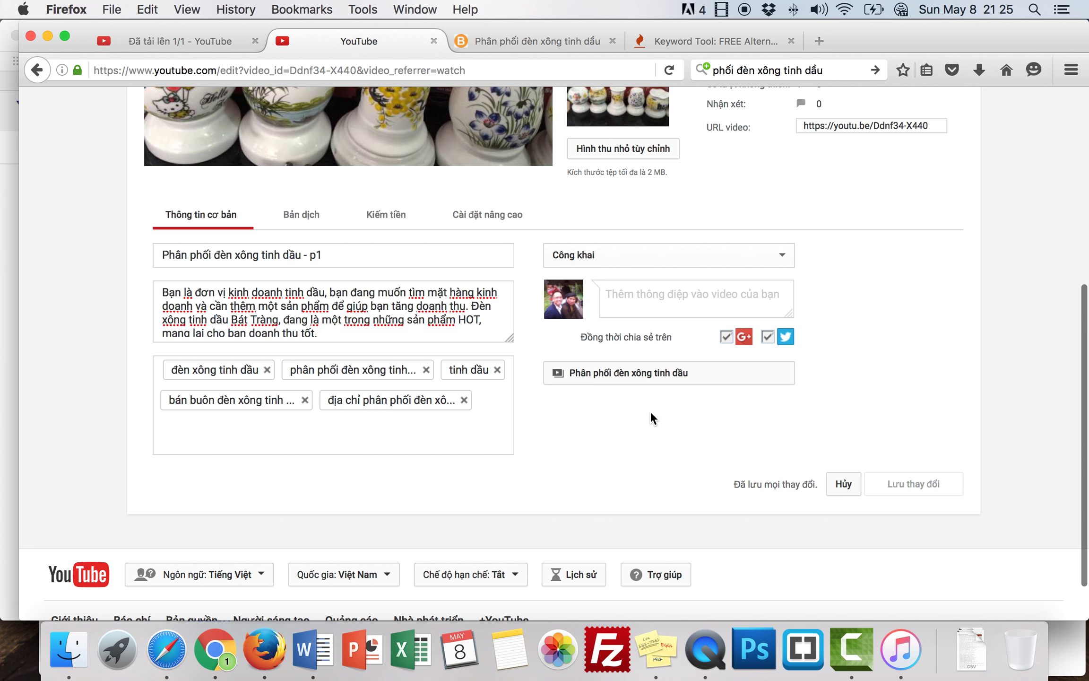
click(679, 48)
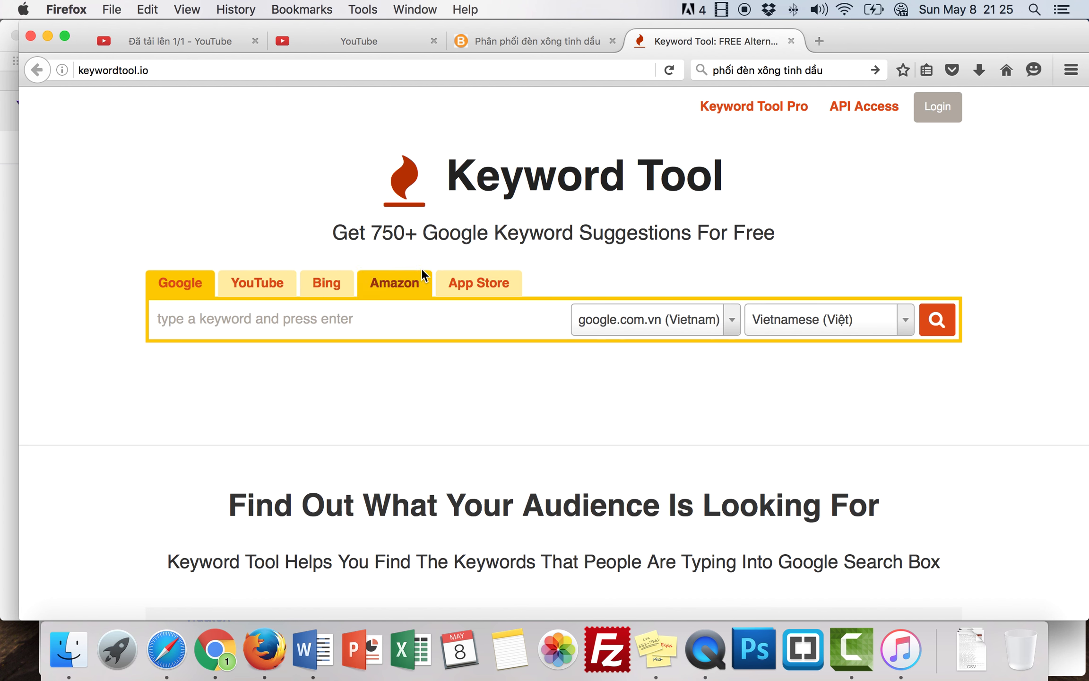
scroll(428, 353, down, 5)
scroll(430, 348, up, 7)
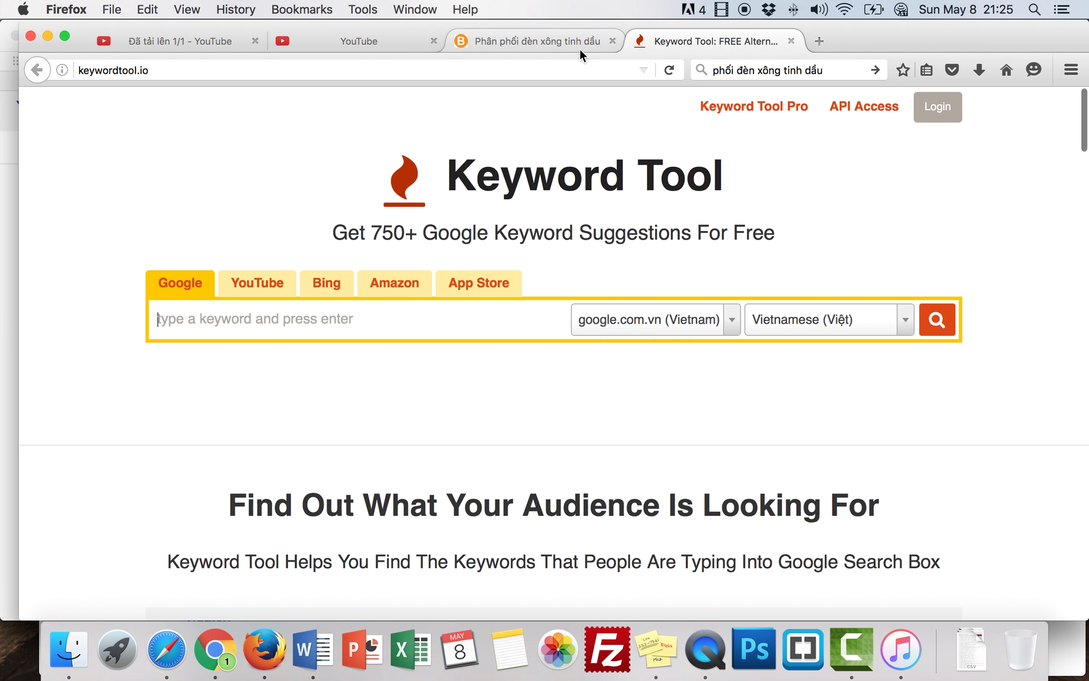
Look at the video's custom thumbnail option and its file chooser, closing it without picking an image.
click(304, 46)
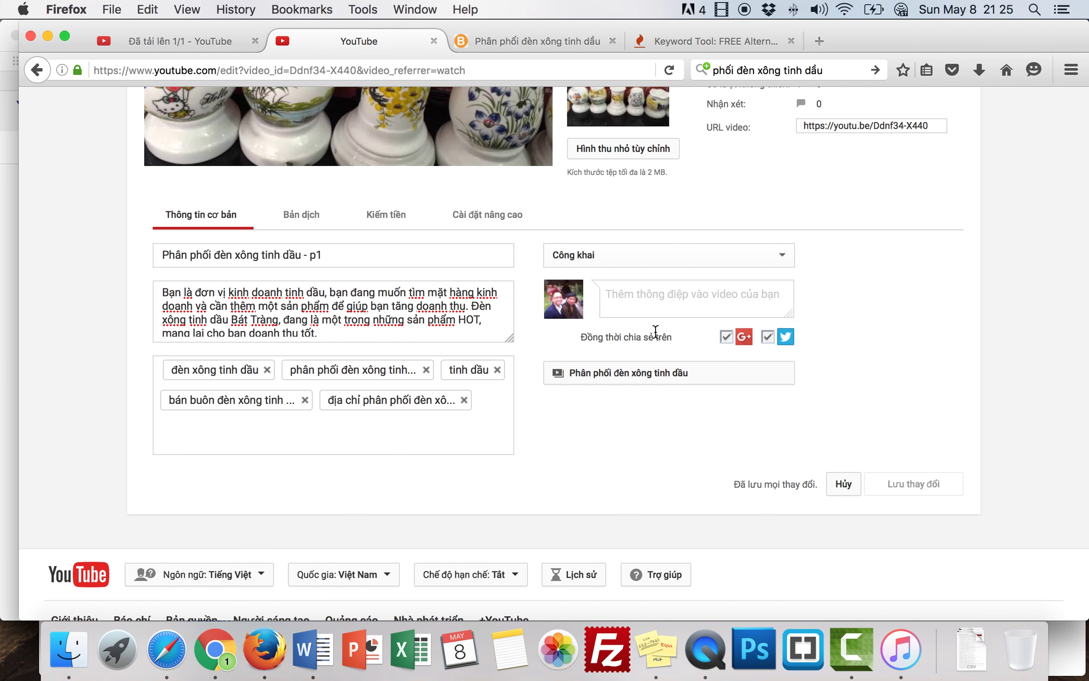
scroll(657, 371, up, 7)
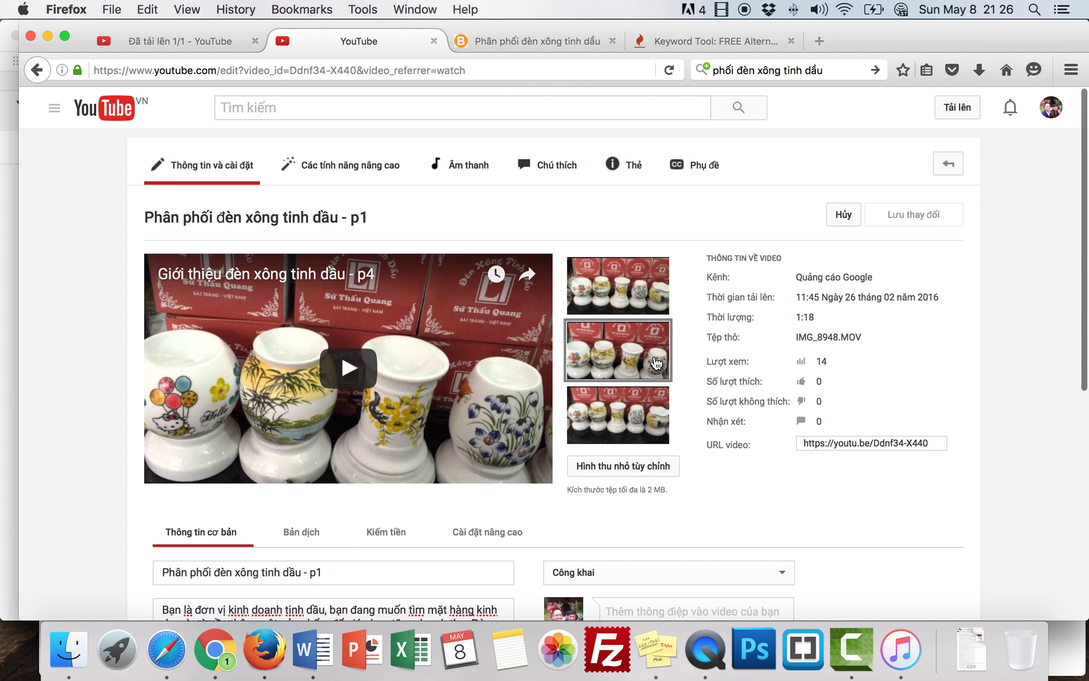
mouse_move(635, 316)
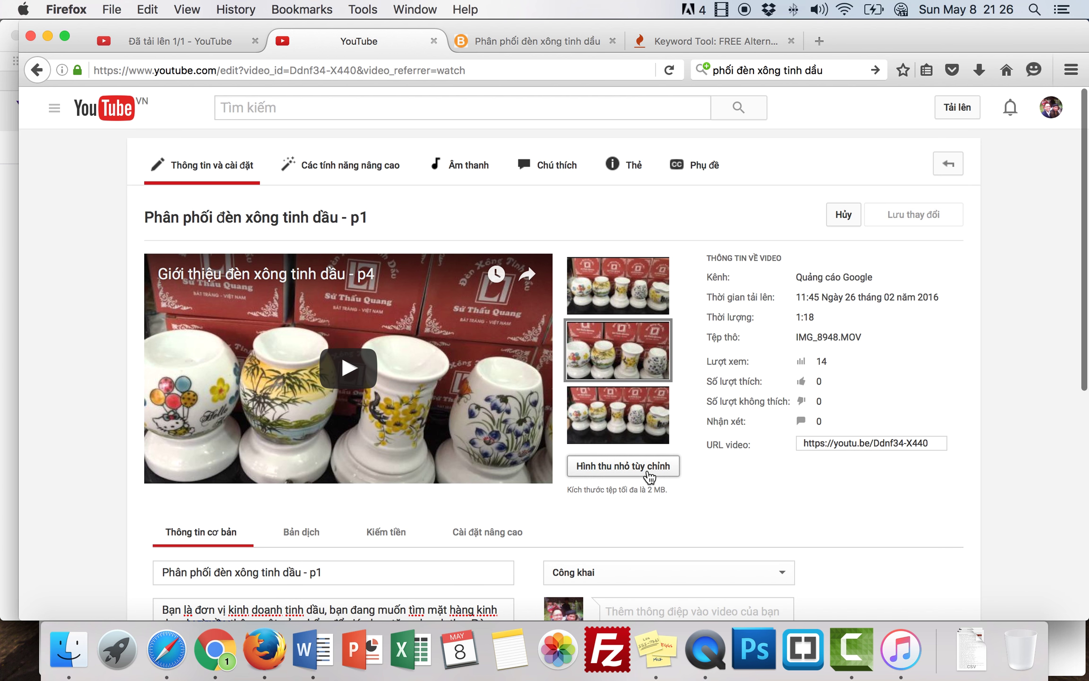
scroll(649, 476, down, 1)
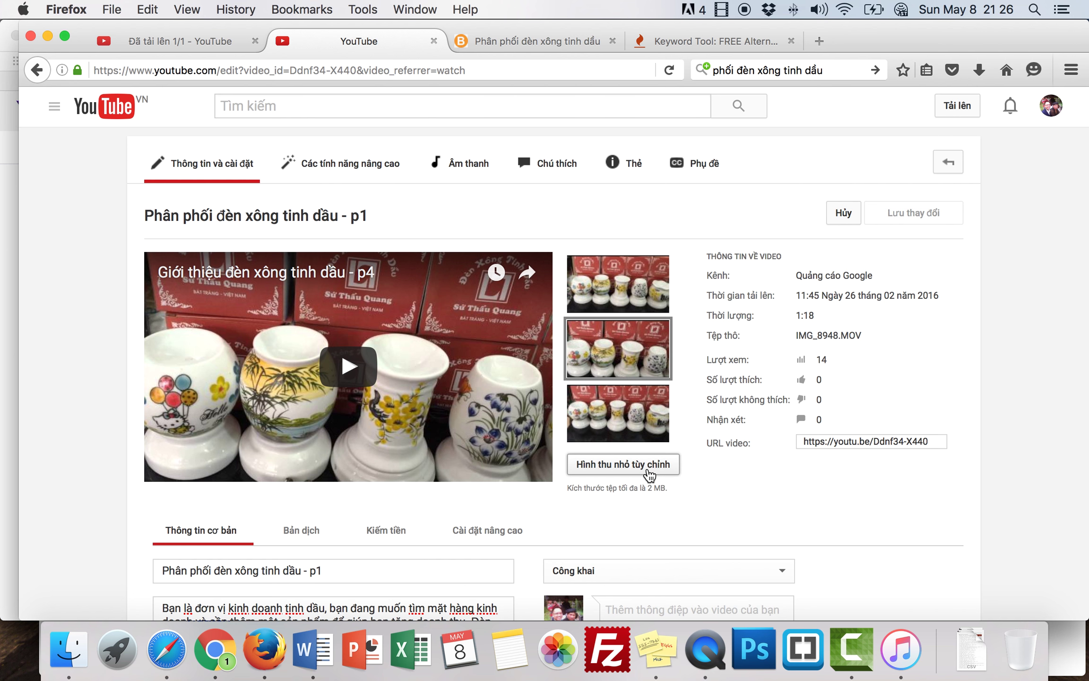
click(648, 469)
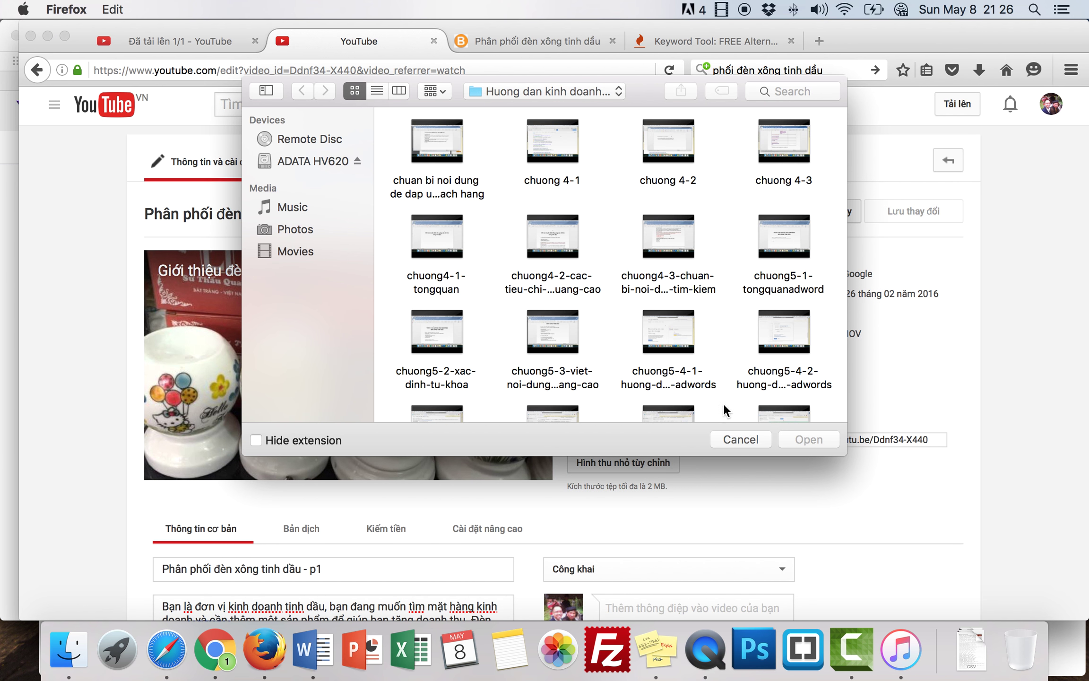
click(743, 440)
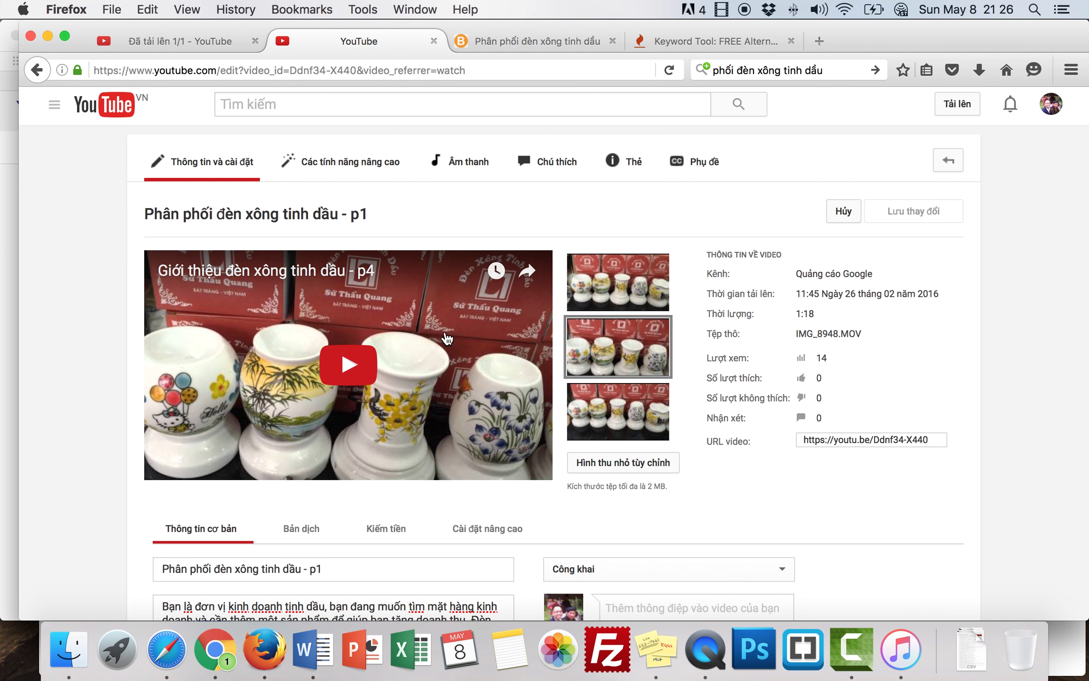
Review the video's title, the full description with its contact link, and the tags in the basic information.
scroll(445, 333, down, 5)
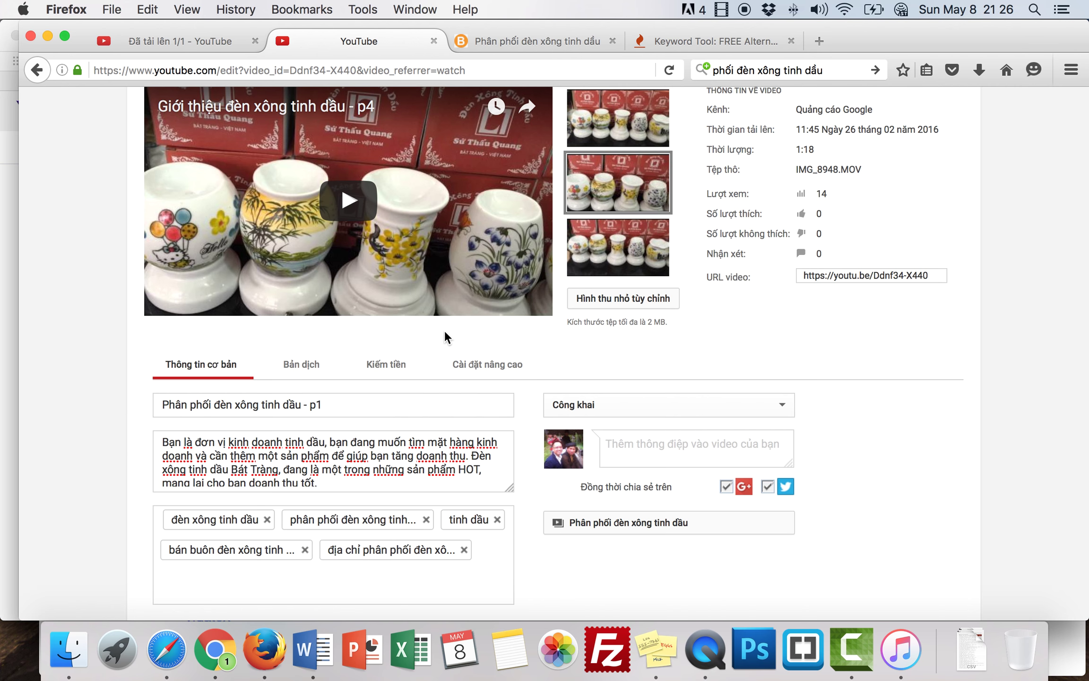
scroll(444, 336, down, 4)
click(381, 356)
scroll(381, 355, down, 3)
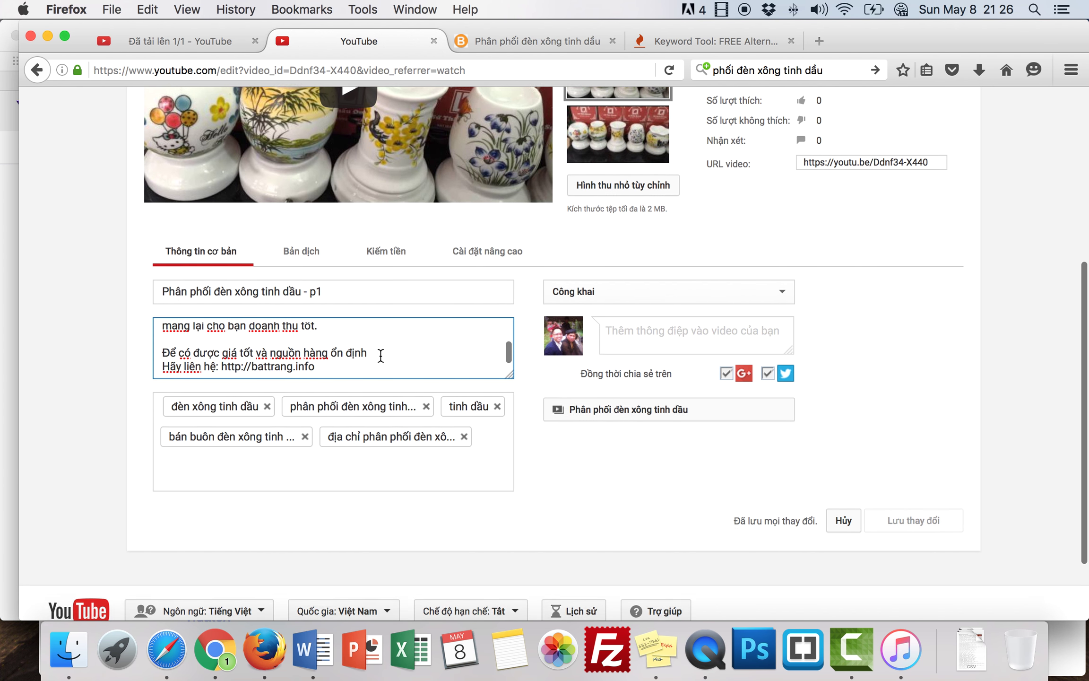
scroll(380, 356, down, 3)
scroll(382, 361, up, 3)
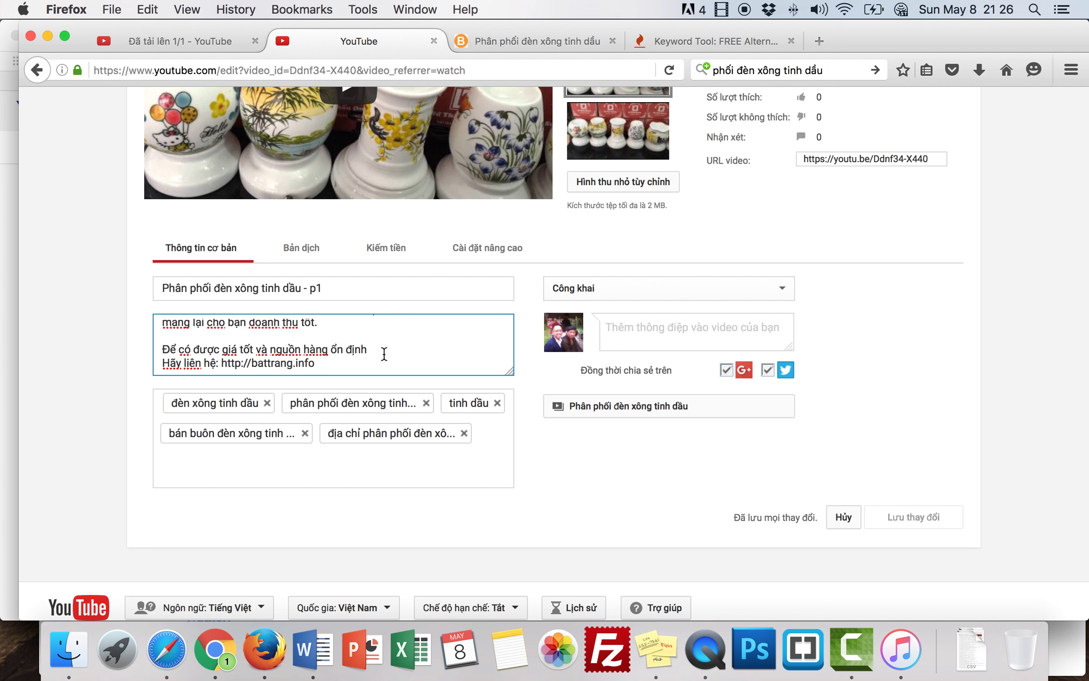
click(316, 292)
click(401, 348)
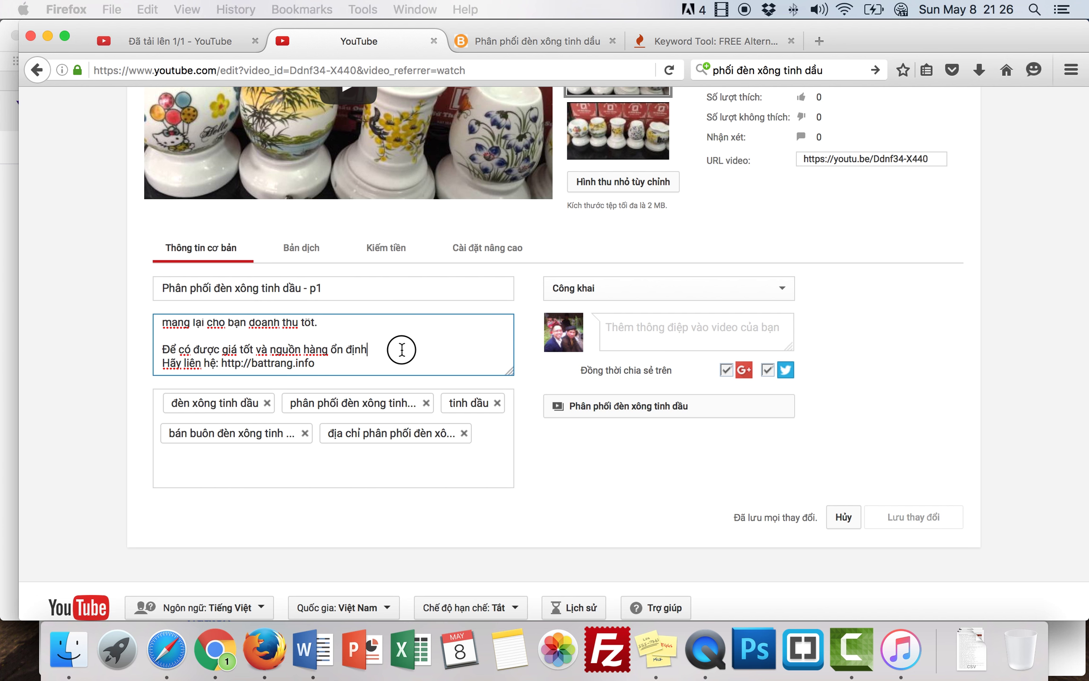
click(364, 367)
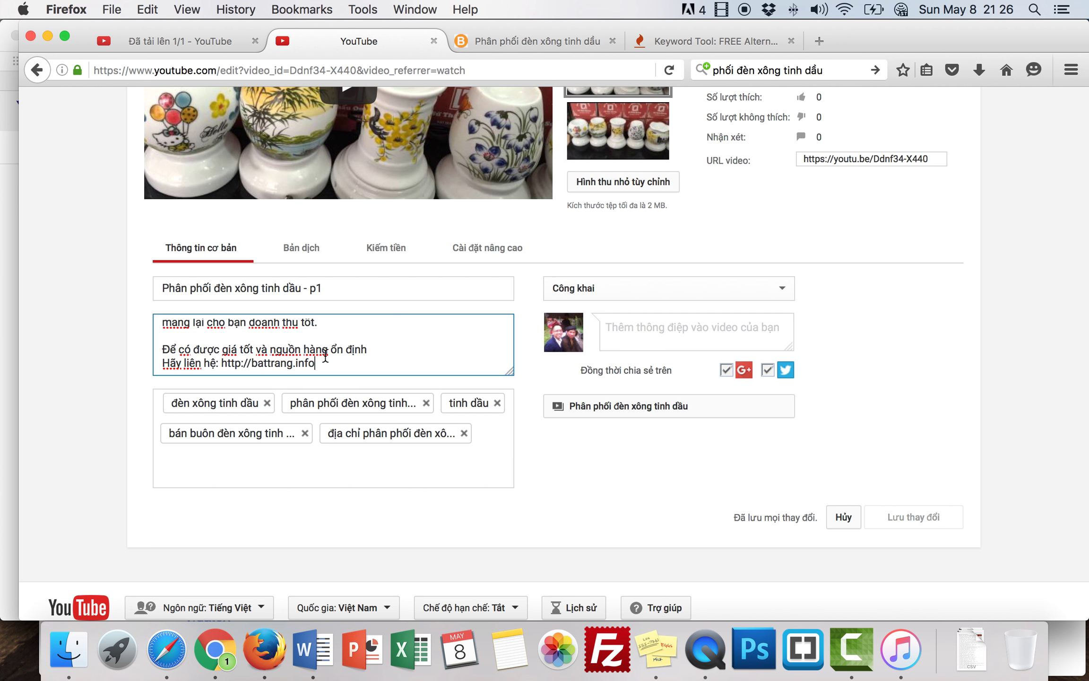
click(258, 289)
click(388, 281)
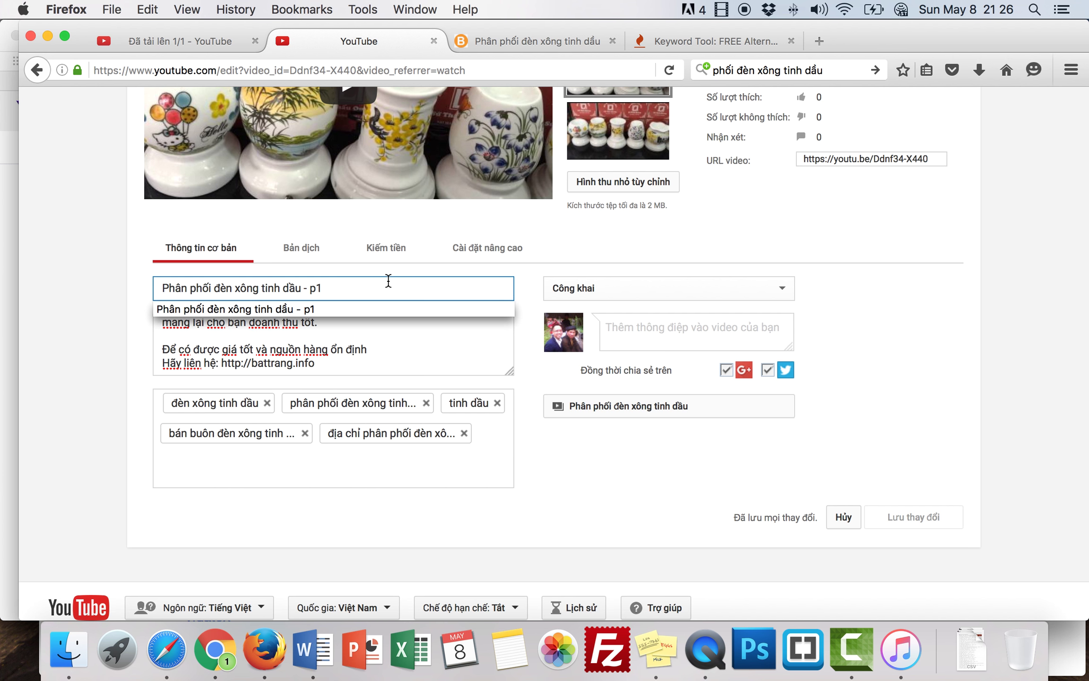
click(376, 349)
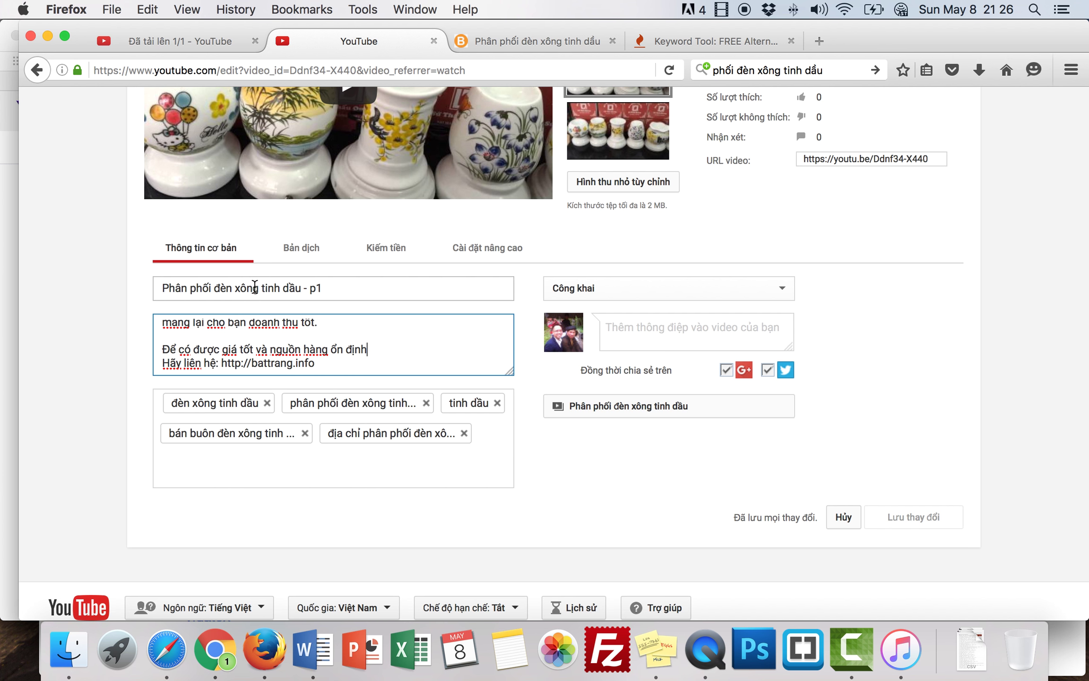
click(284, 295)
click(332, 290)
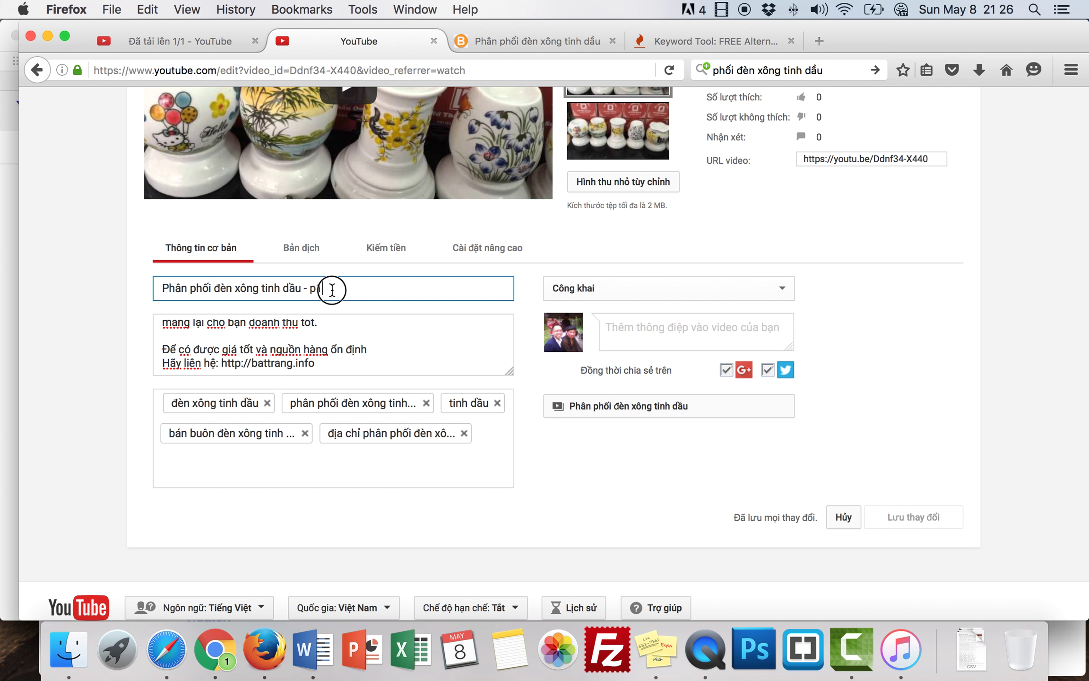
drag(332, 290, 139, 286)
click(272, 349)
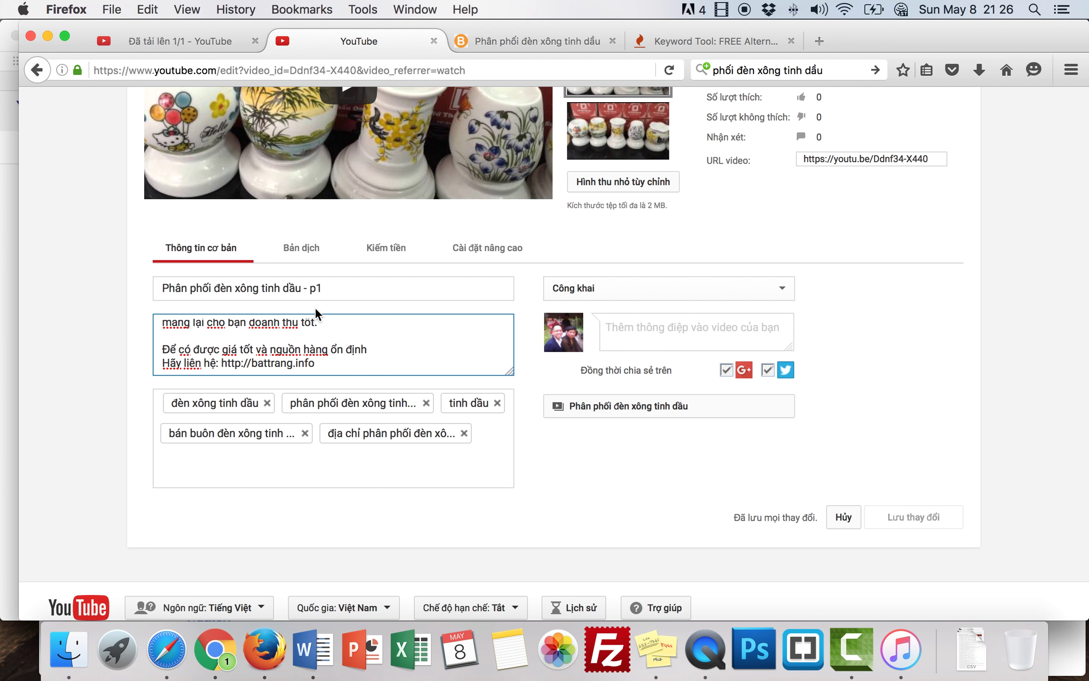
Change the video title to "Phân phối đèn xông tinh dầu - p2".
click(336, 287)
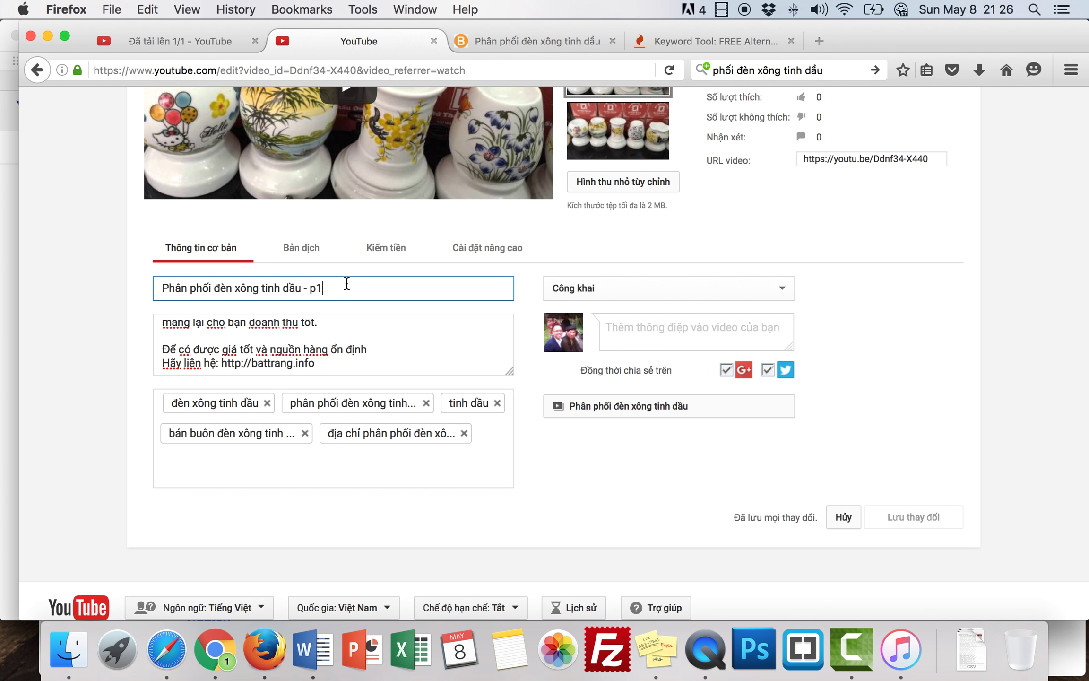
key(BackSpace)
text(2)
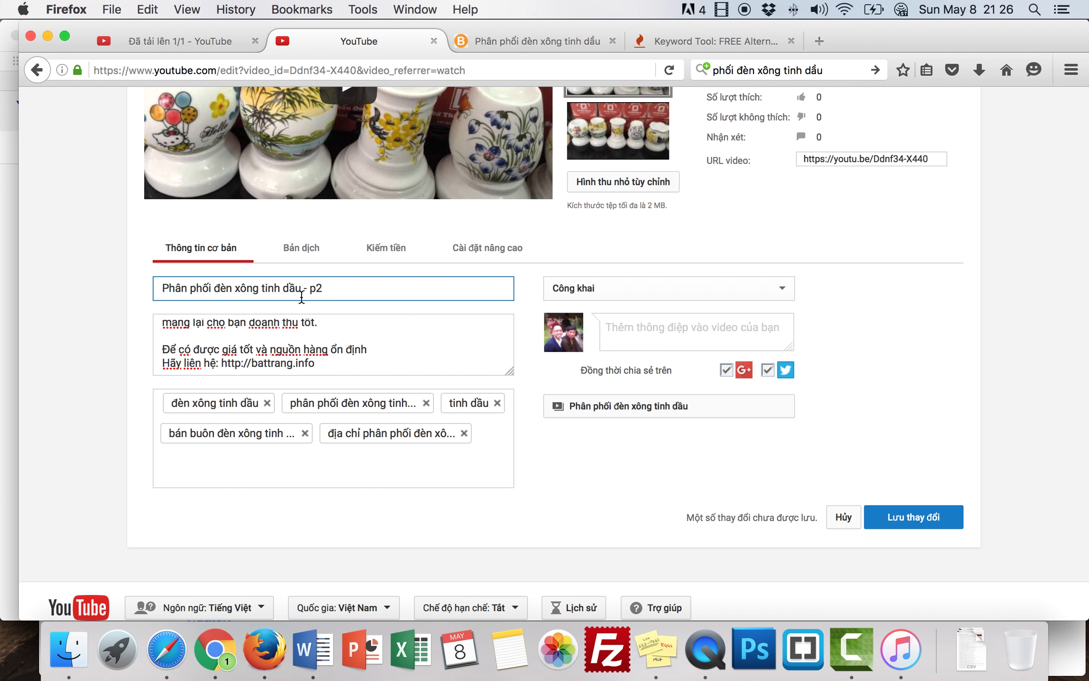
Add a blank line and the text "Xem phần 1 tại:" at the end of the video description.
click(369, 362)
scroll(368, 350, down, 1)
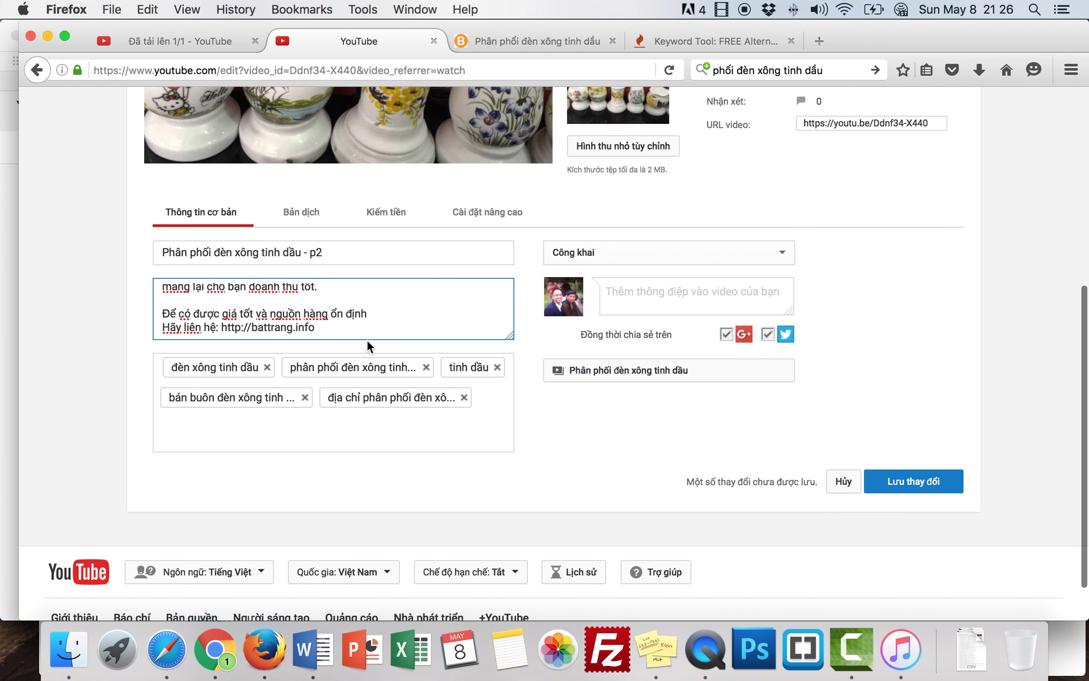
key(Return)
key(Return)
text(Xem phần 2)
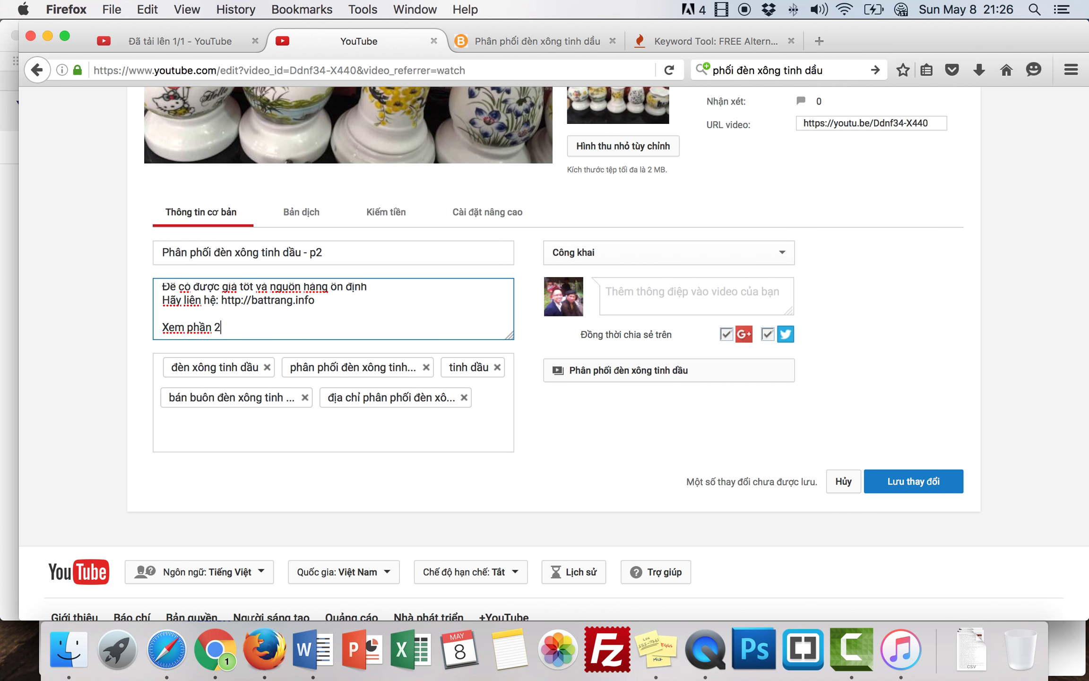
key(BackSpace)
text(1 tại:)
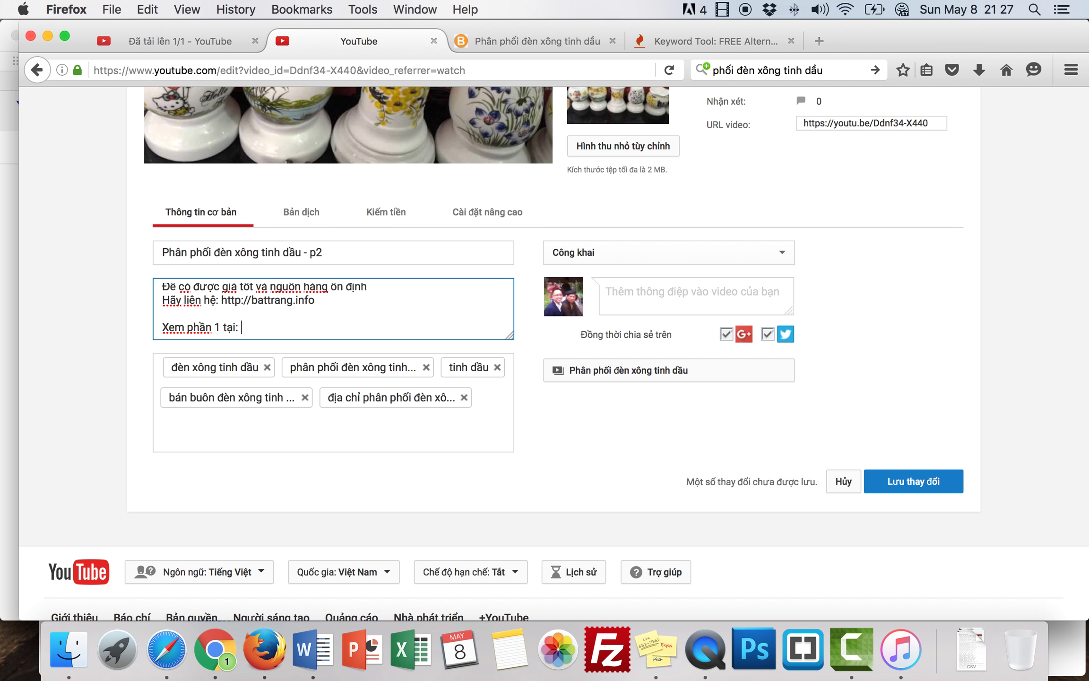
click(236, 70)
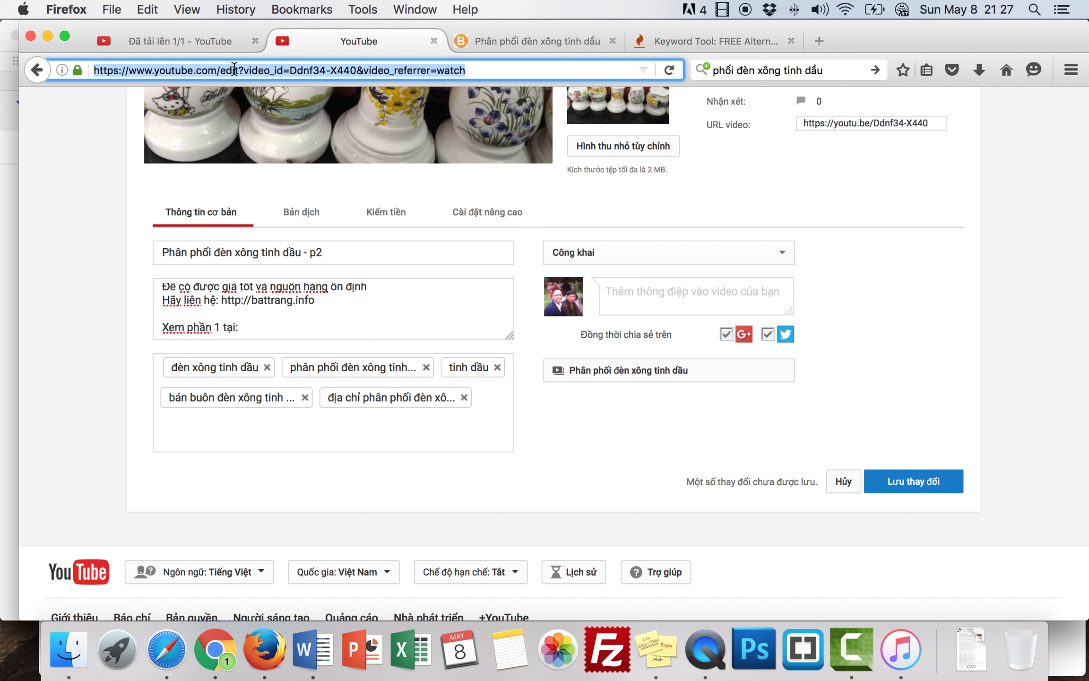
click(291, 70)
drag(356, 70, 47, 71)
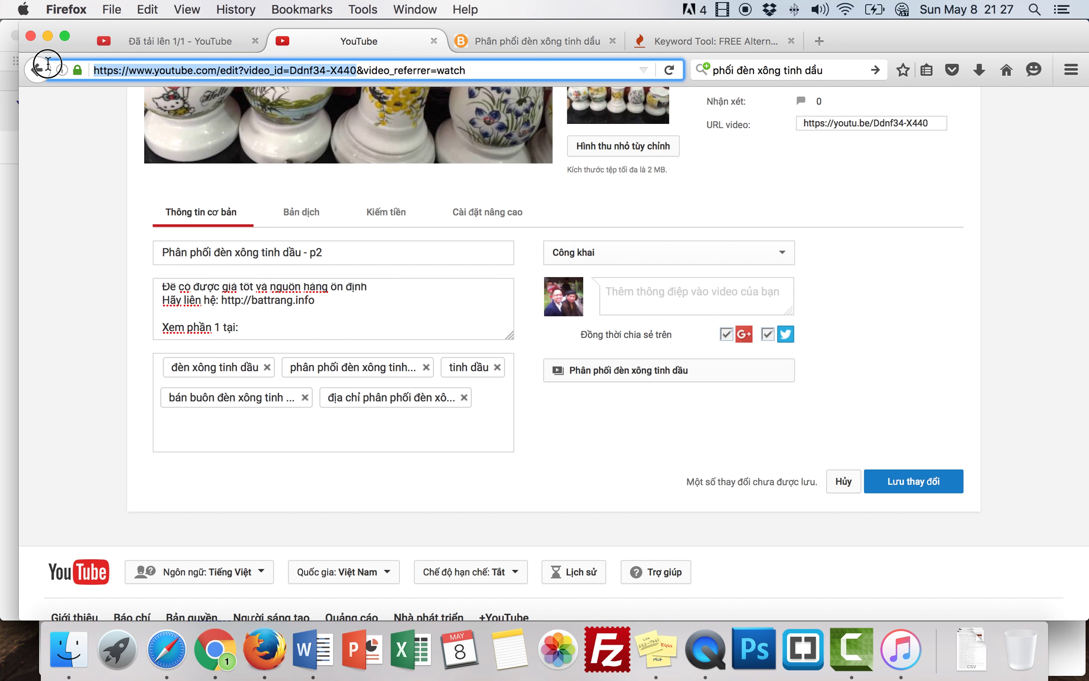
key(super+c)
click(284, 326)
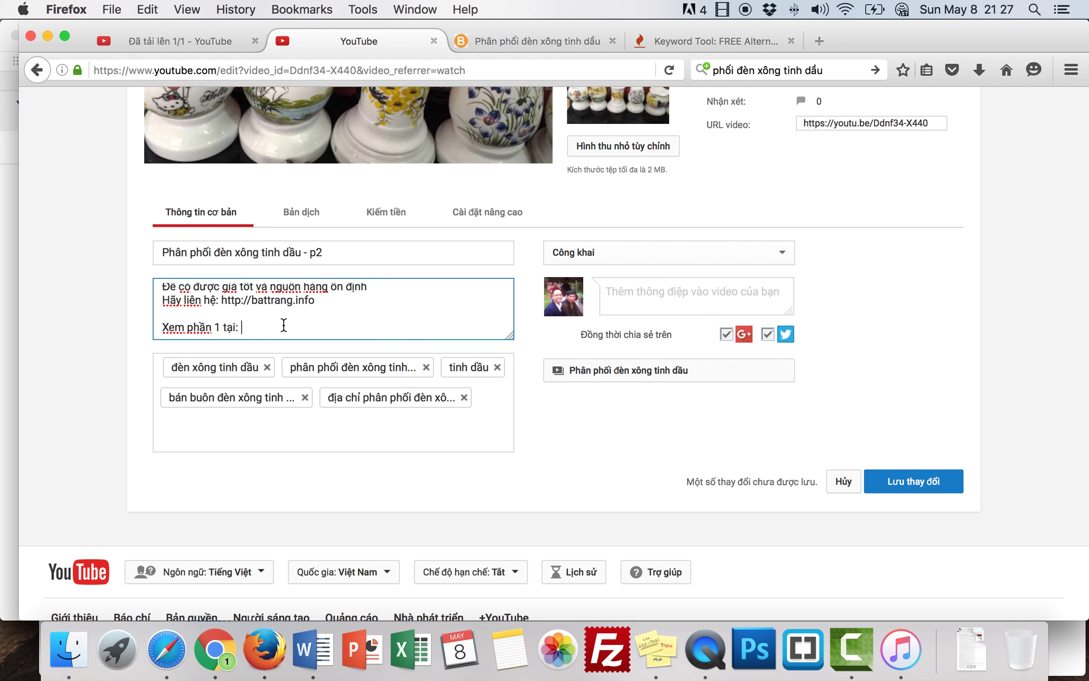
key(super+v)
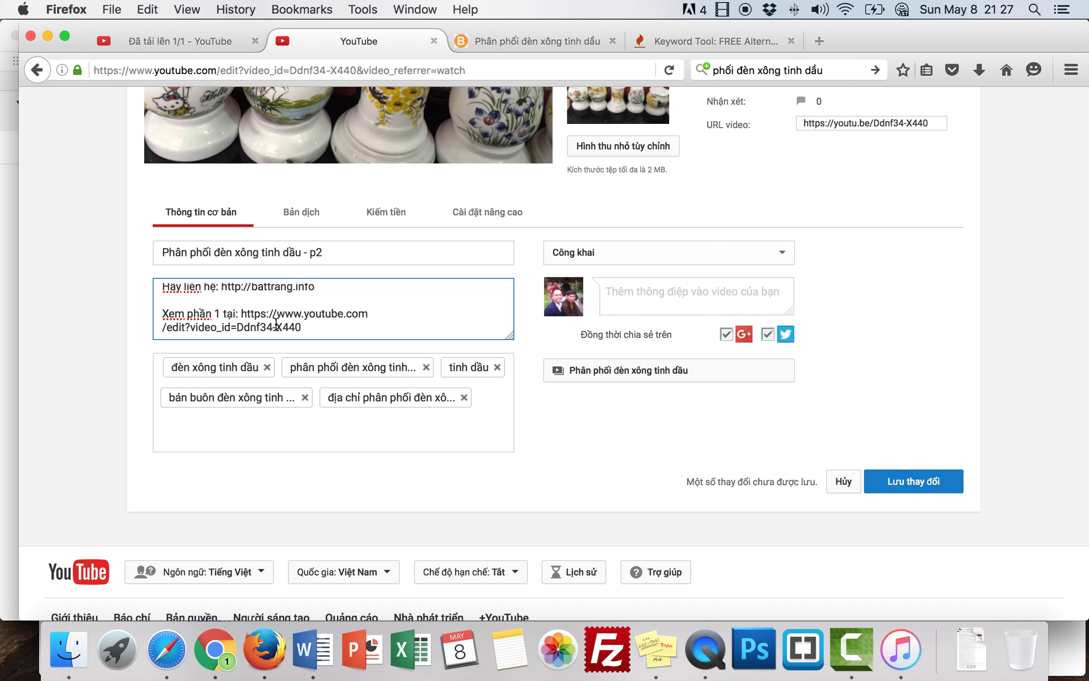
click(225, 327)
click(267, 327)
click(310, 335)
drag(305, 329, 237, 315)
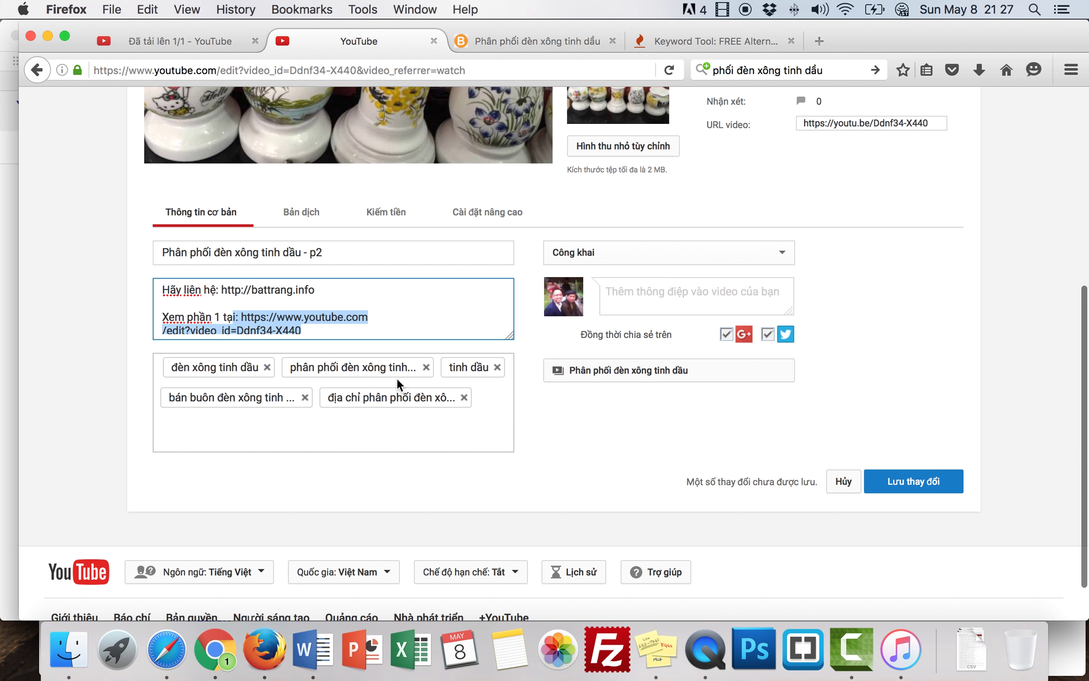
scroll(371, 504, down, 1)
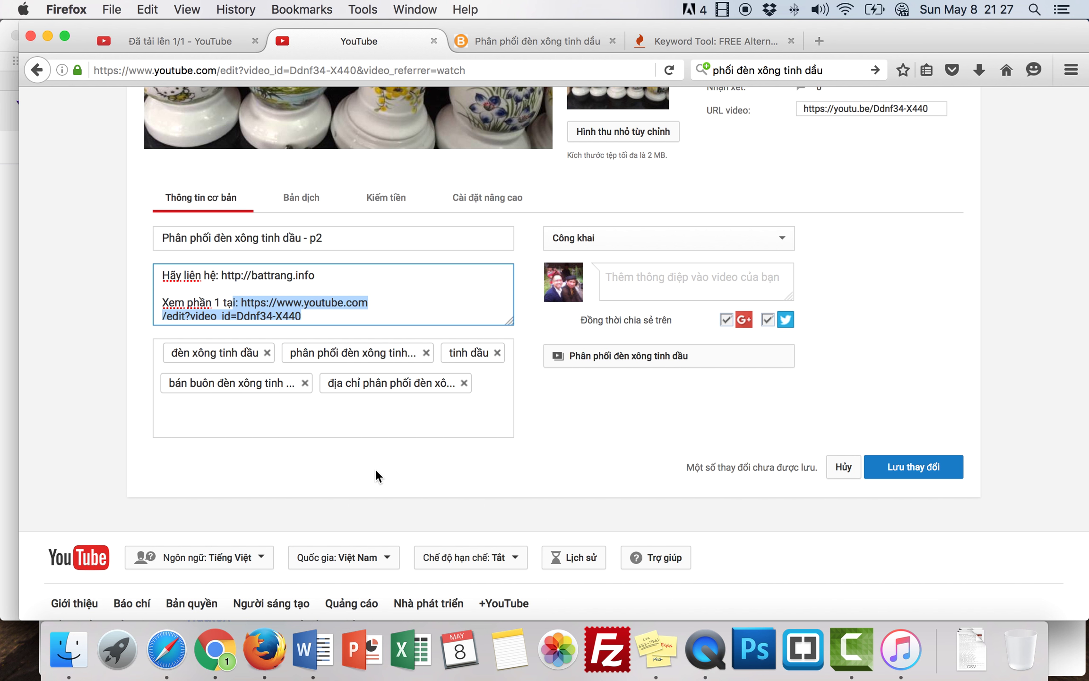
Check the Keyword Tool home page, then return to the video's edit page and view its preview, thumbnails and video information.
click(652, 163)
click(689, 38)
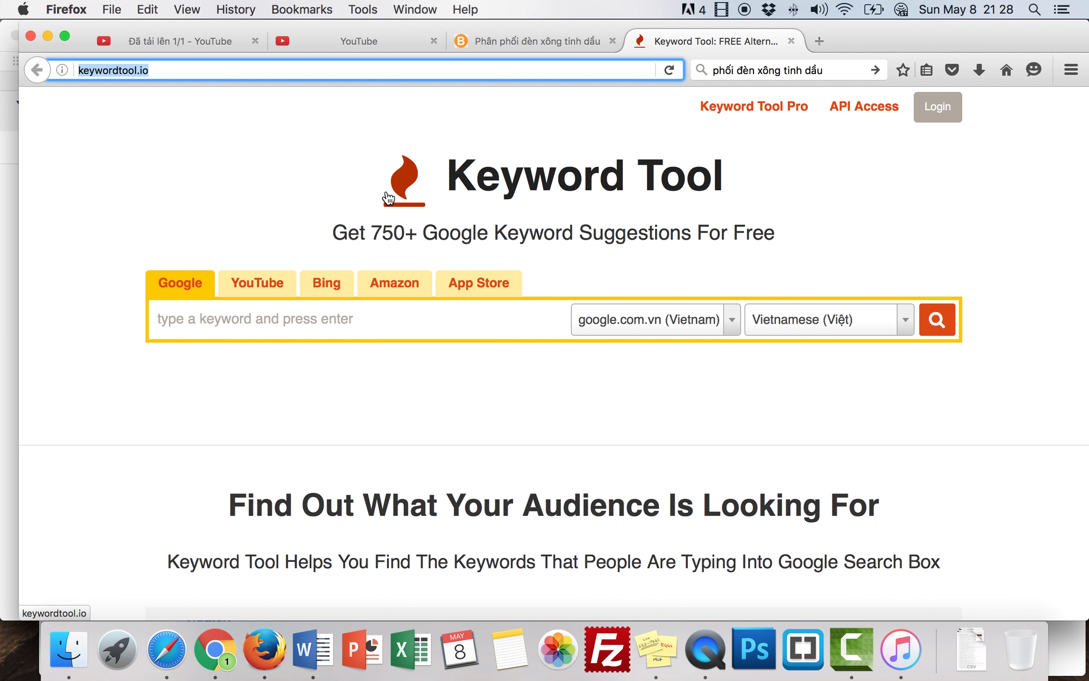
click(351, 40)
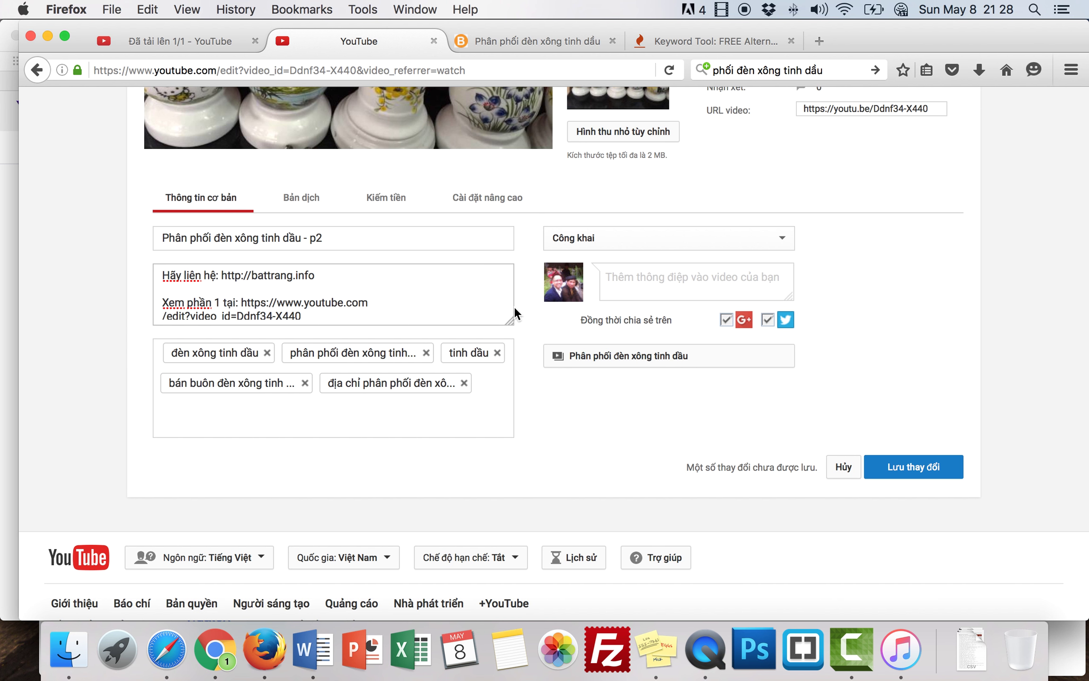
scroll(510, 240, up, 3)
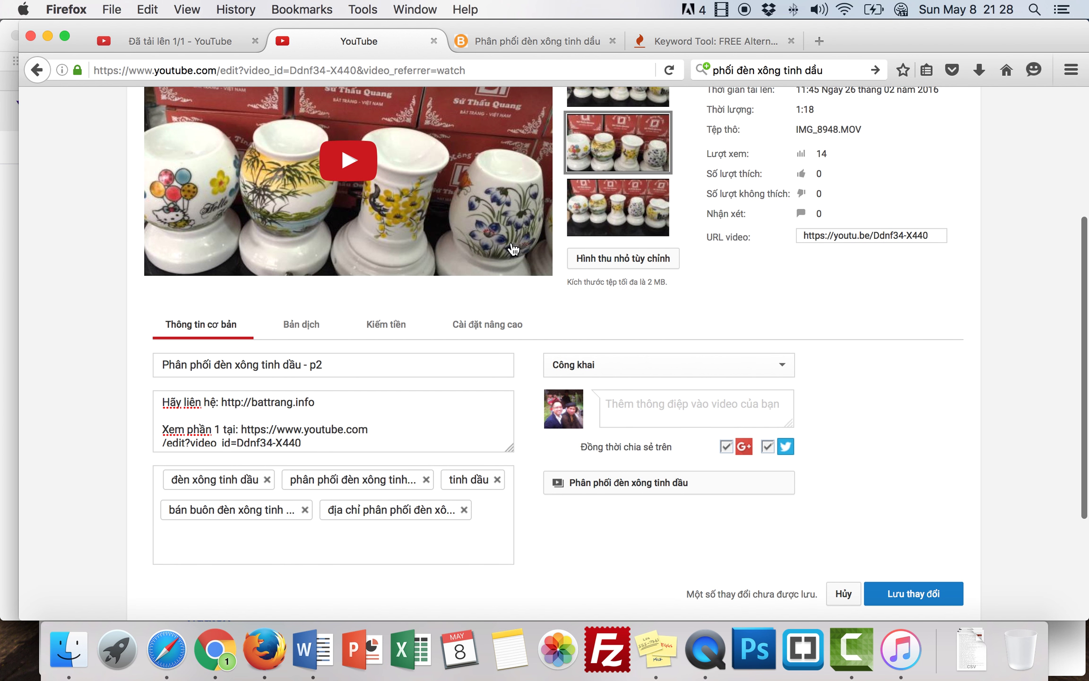
scroll(512, 248, up, 2)
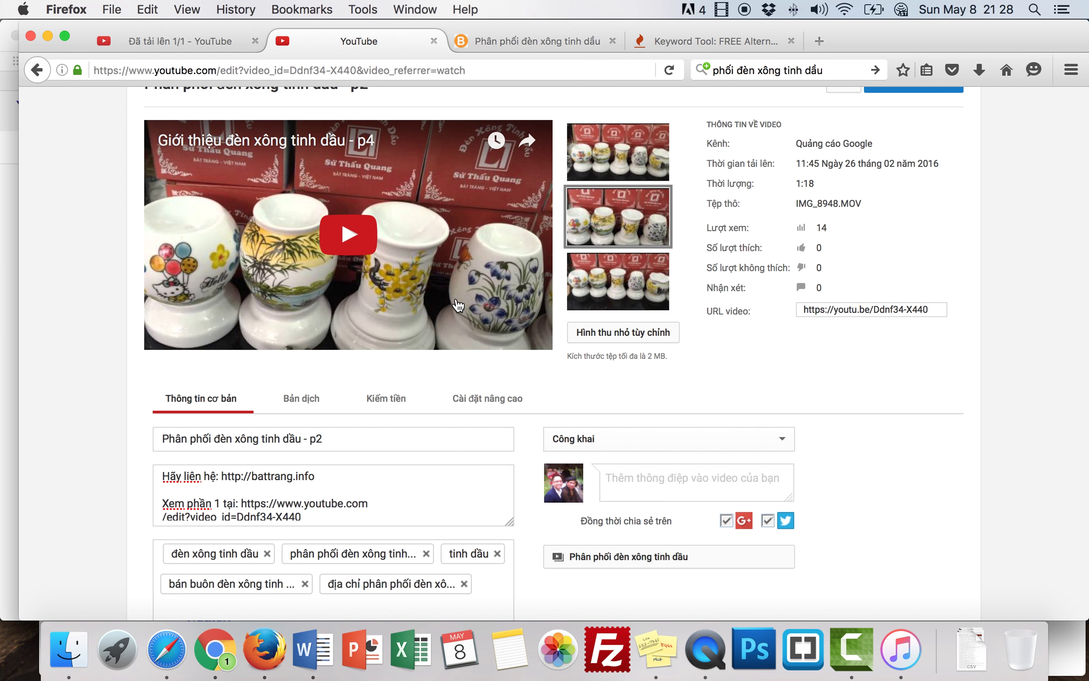
Open wideo.co in a new browser tab and look through the existing projects under My wideos.
click(820, 41)
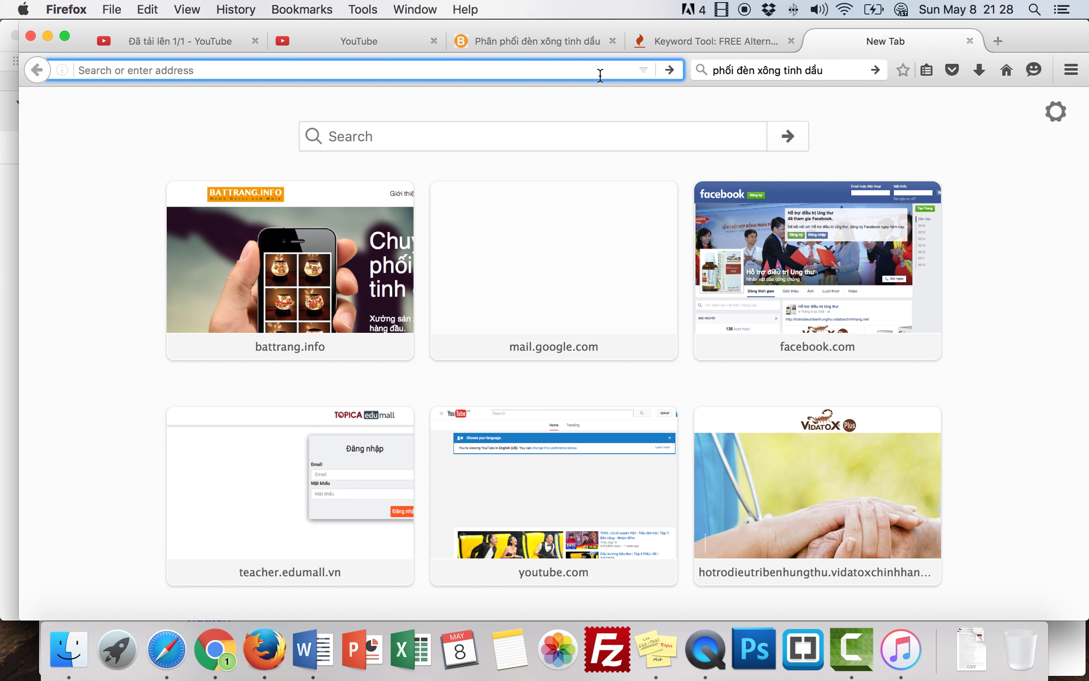
text(wideo.co)
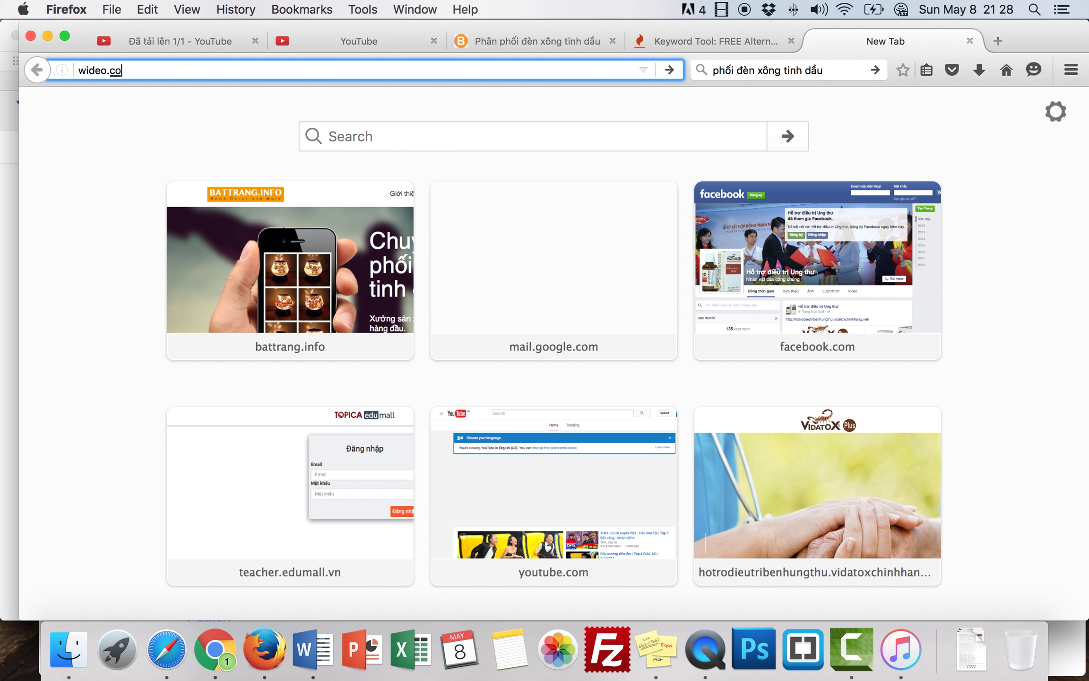
key(Return)
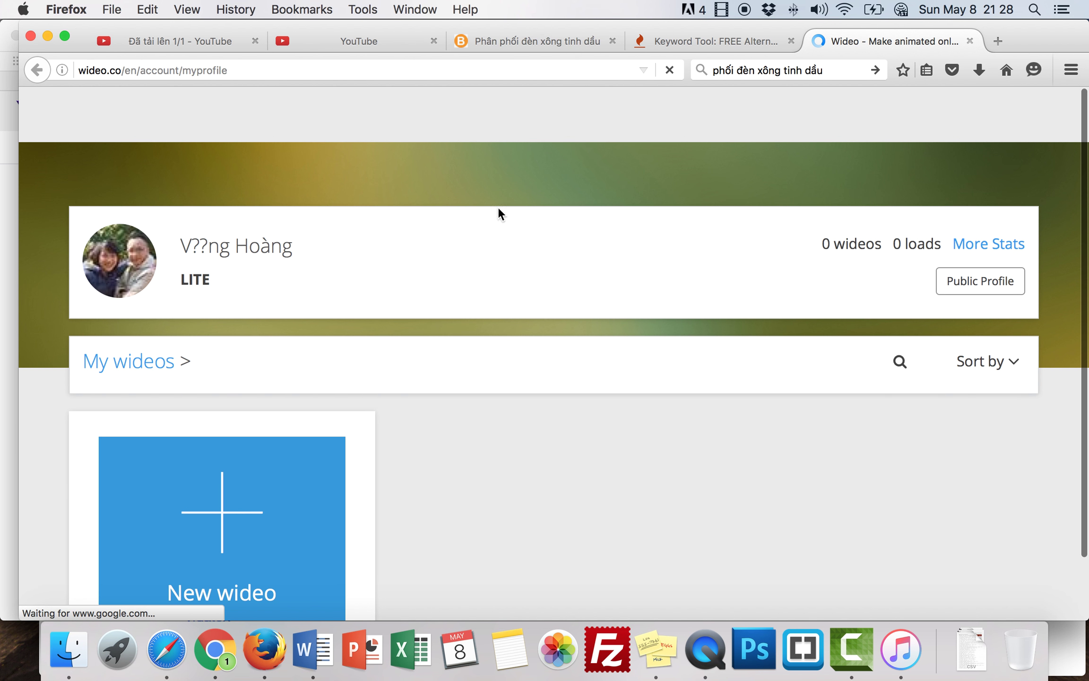
scroll(543, 177, down, 6)
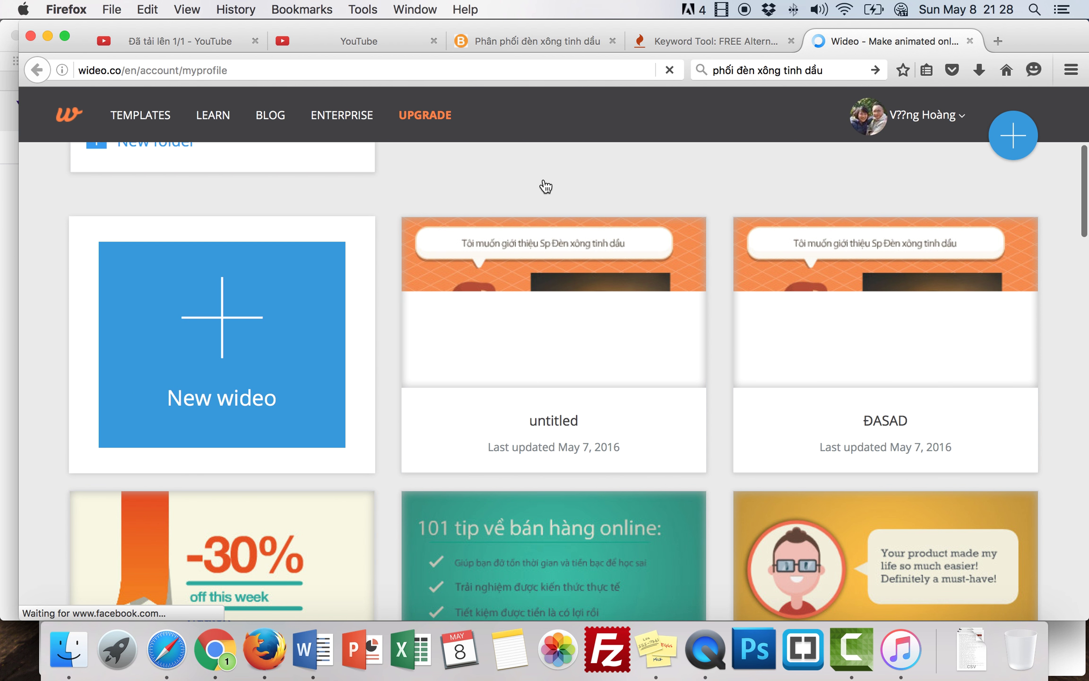
scroll(544, 180, down, 5)
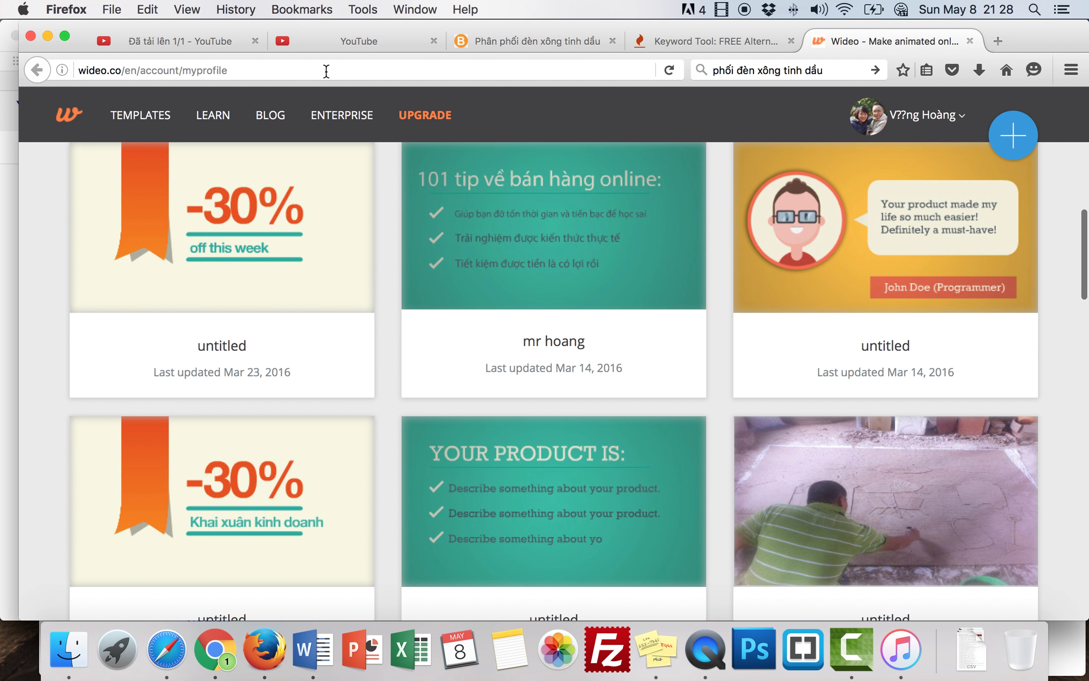
click(327, 71)
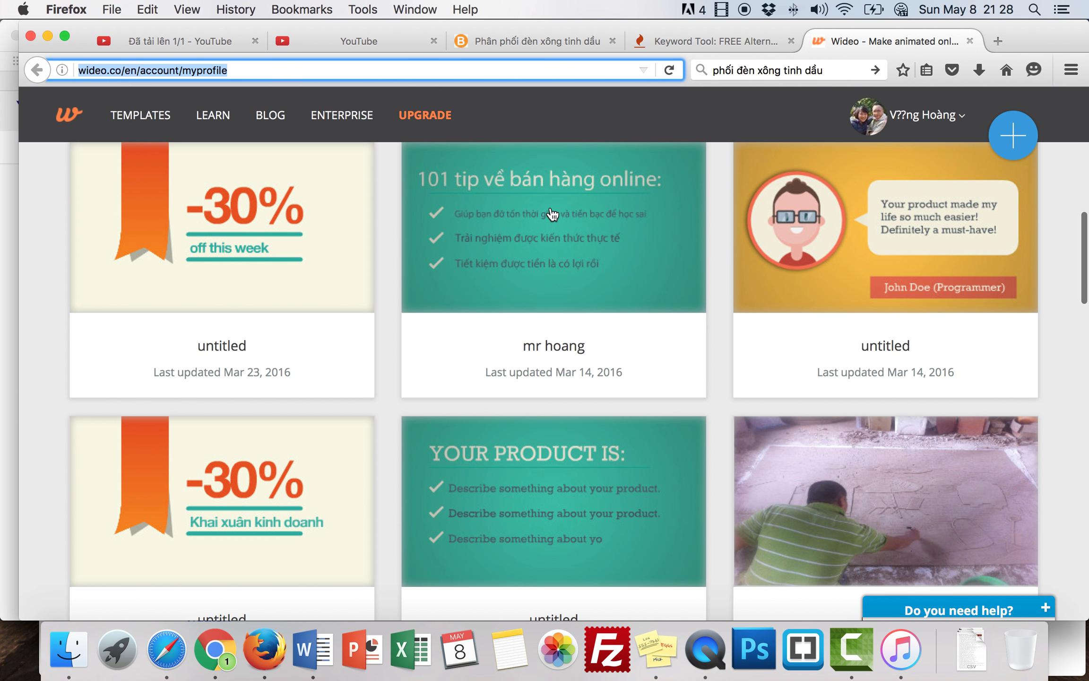
Return to the YouTube video's edit page and place the cursor in the description at the part 1 link.
click(357, 39)
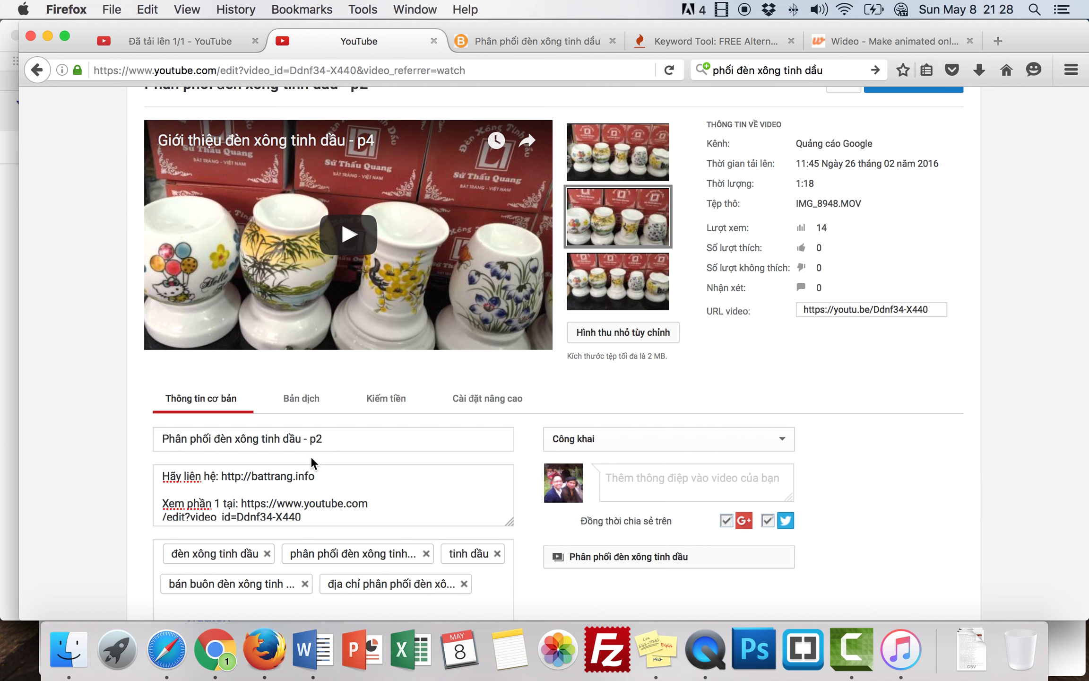
click(331, 494)
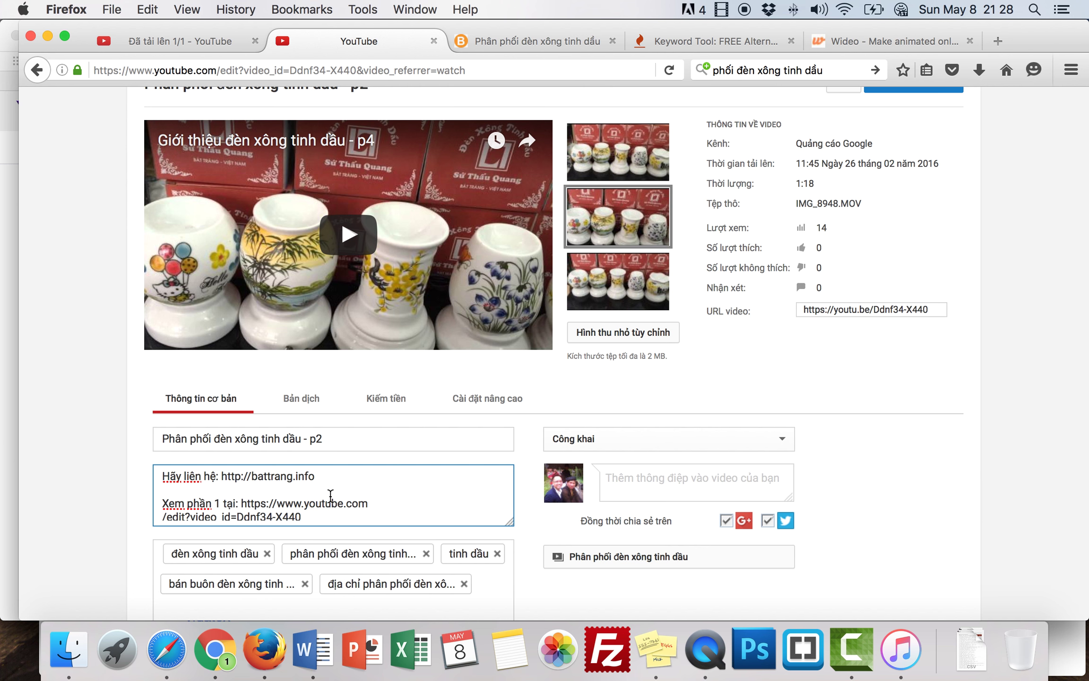